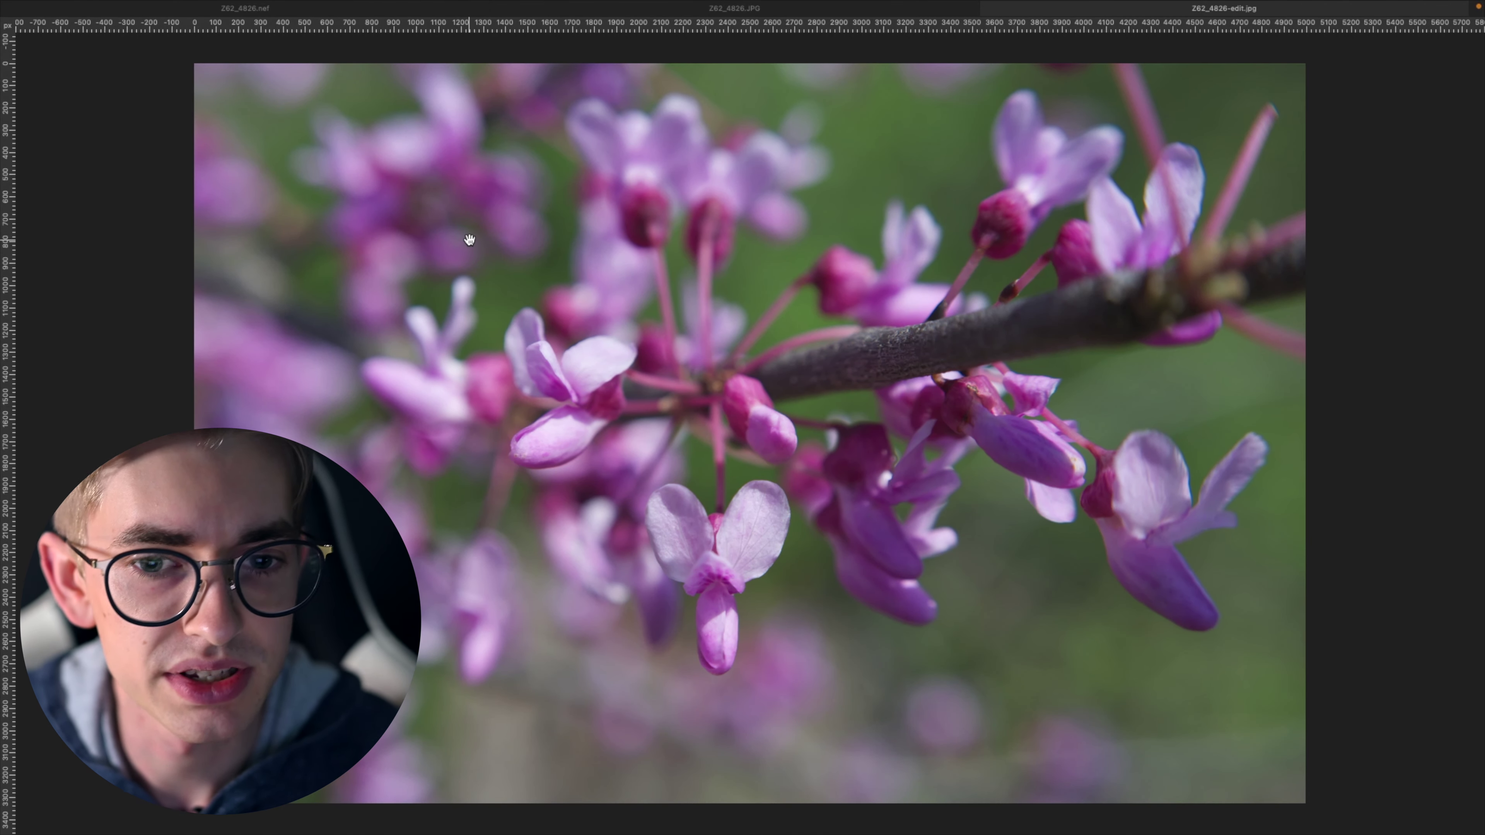
# Flip between the camera Z62_4826.JPG and the raw Z62_4826.nef, ending on the darker NEF
pyautogui.click(649, 14)
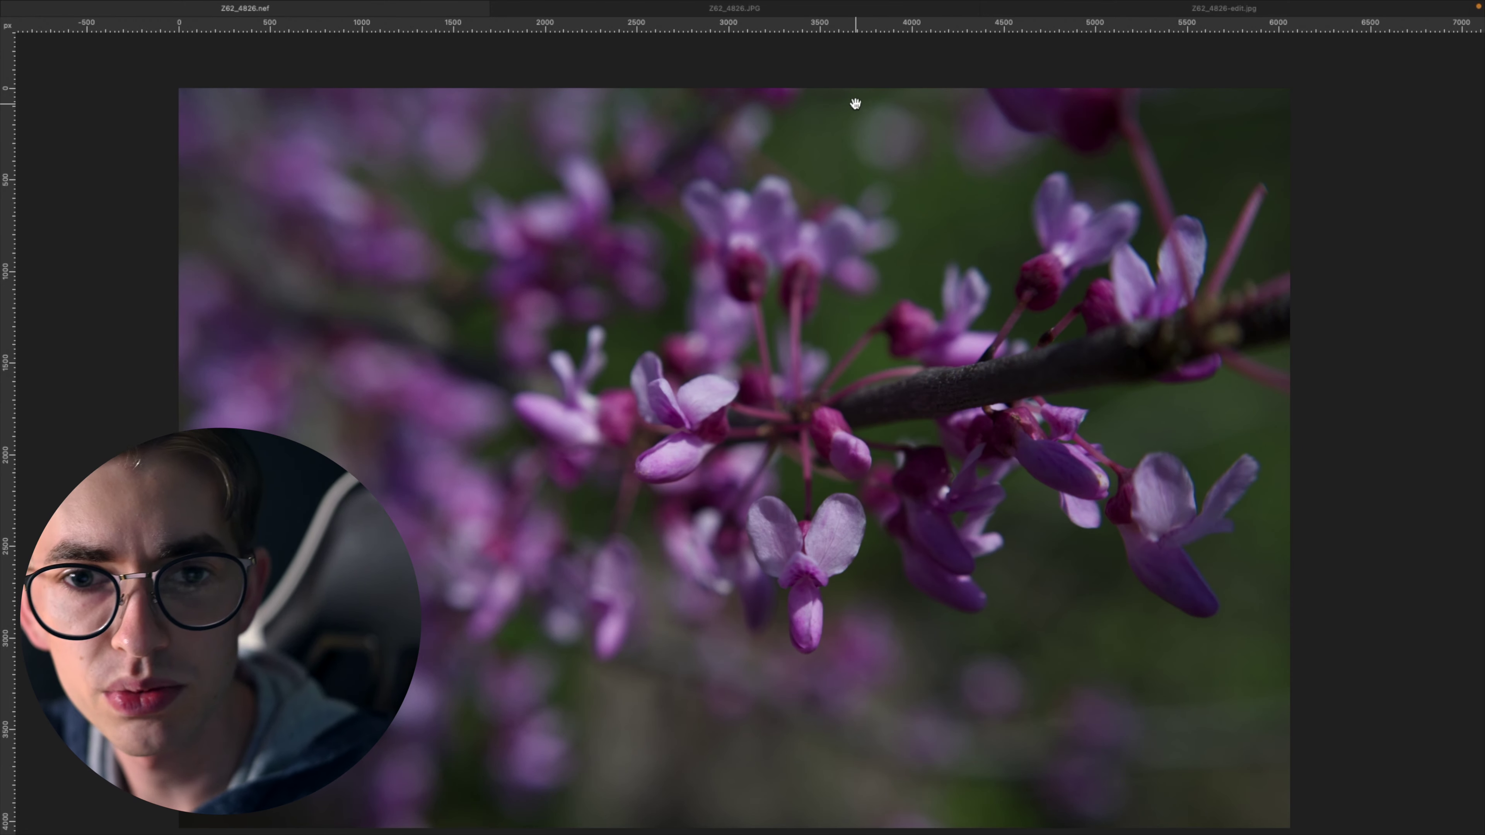
pyautogui.click(760, 9)
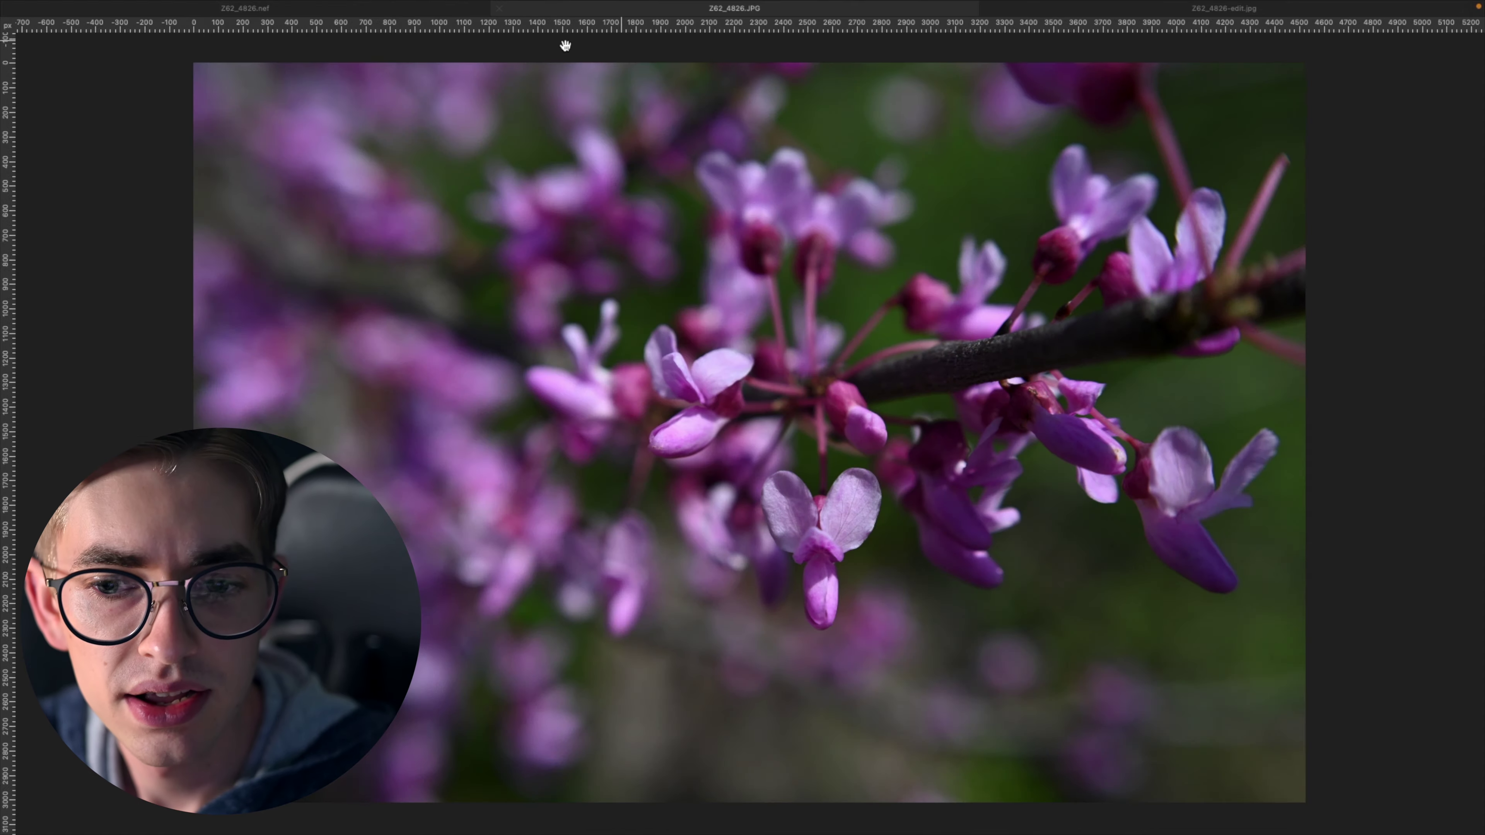
pyautogui.click(346, 11)
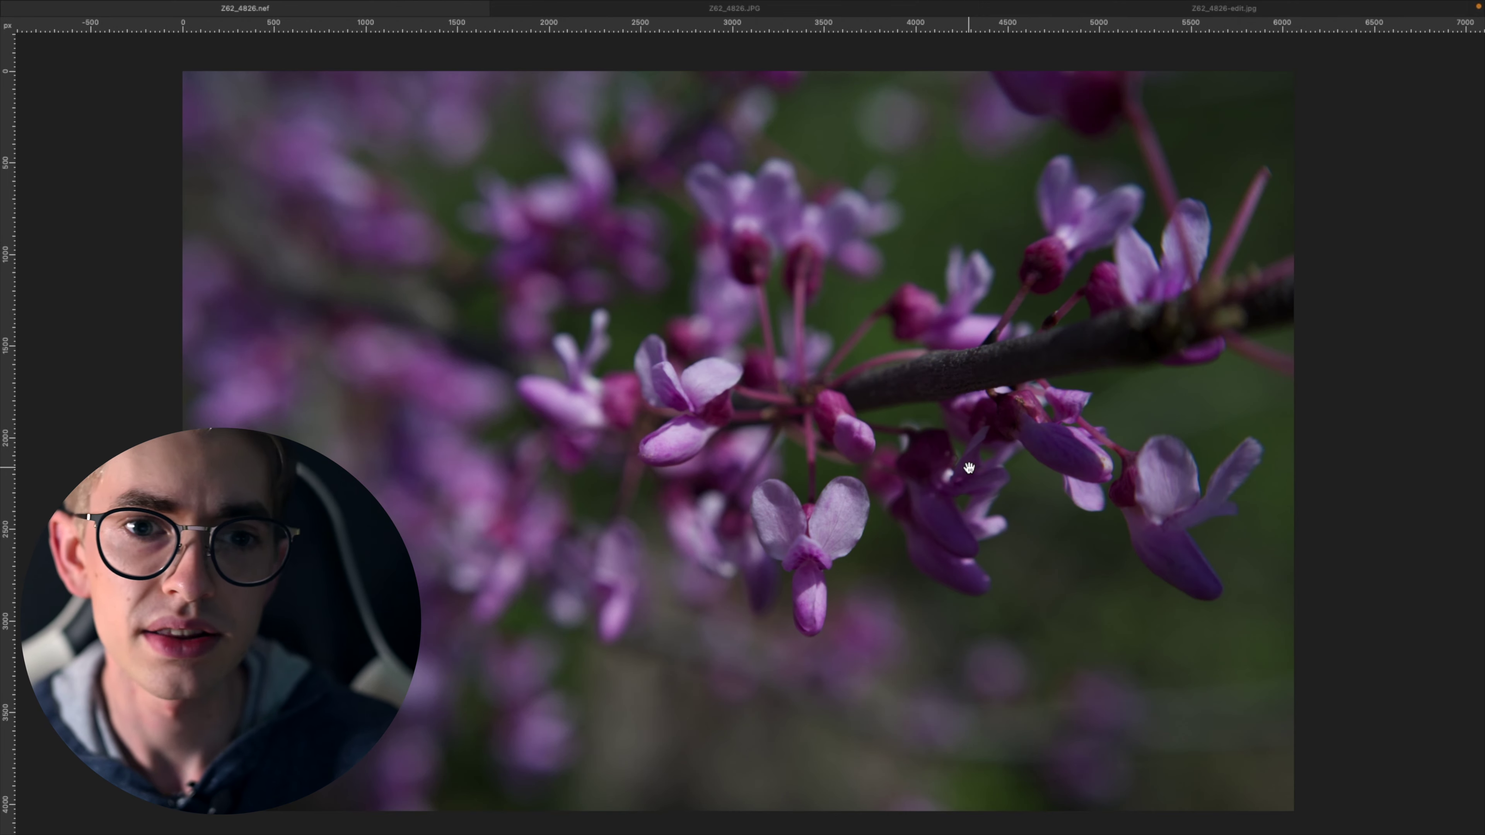
# Restore the hidden toolbars and Develop persona panels around the unedited raw photo
pyautogui.press('Tab')
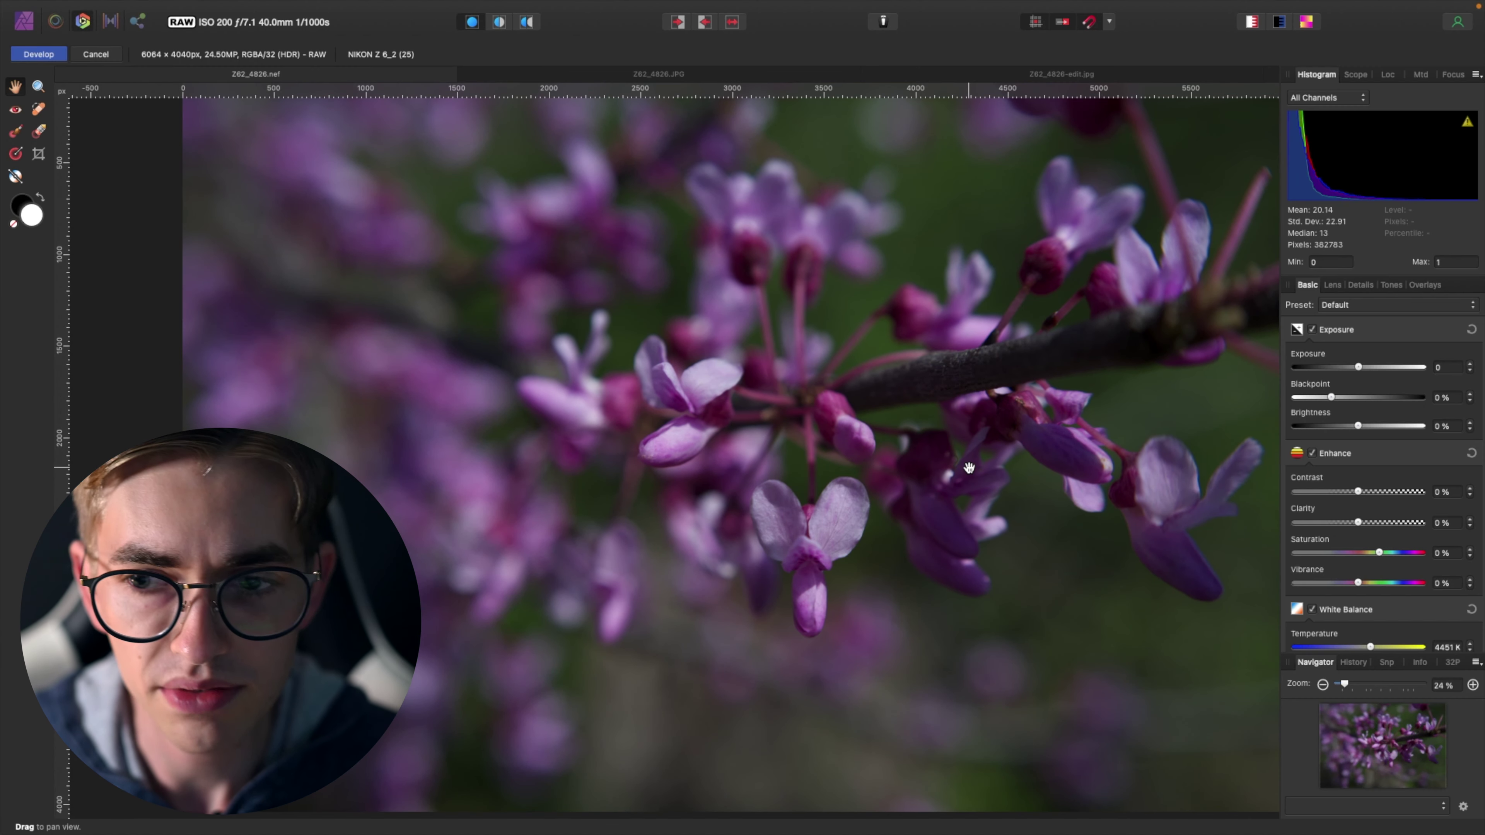
pyautogui.hscroll(3, 1063, 469)
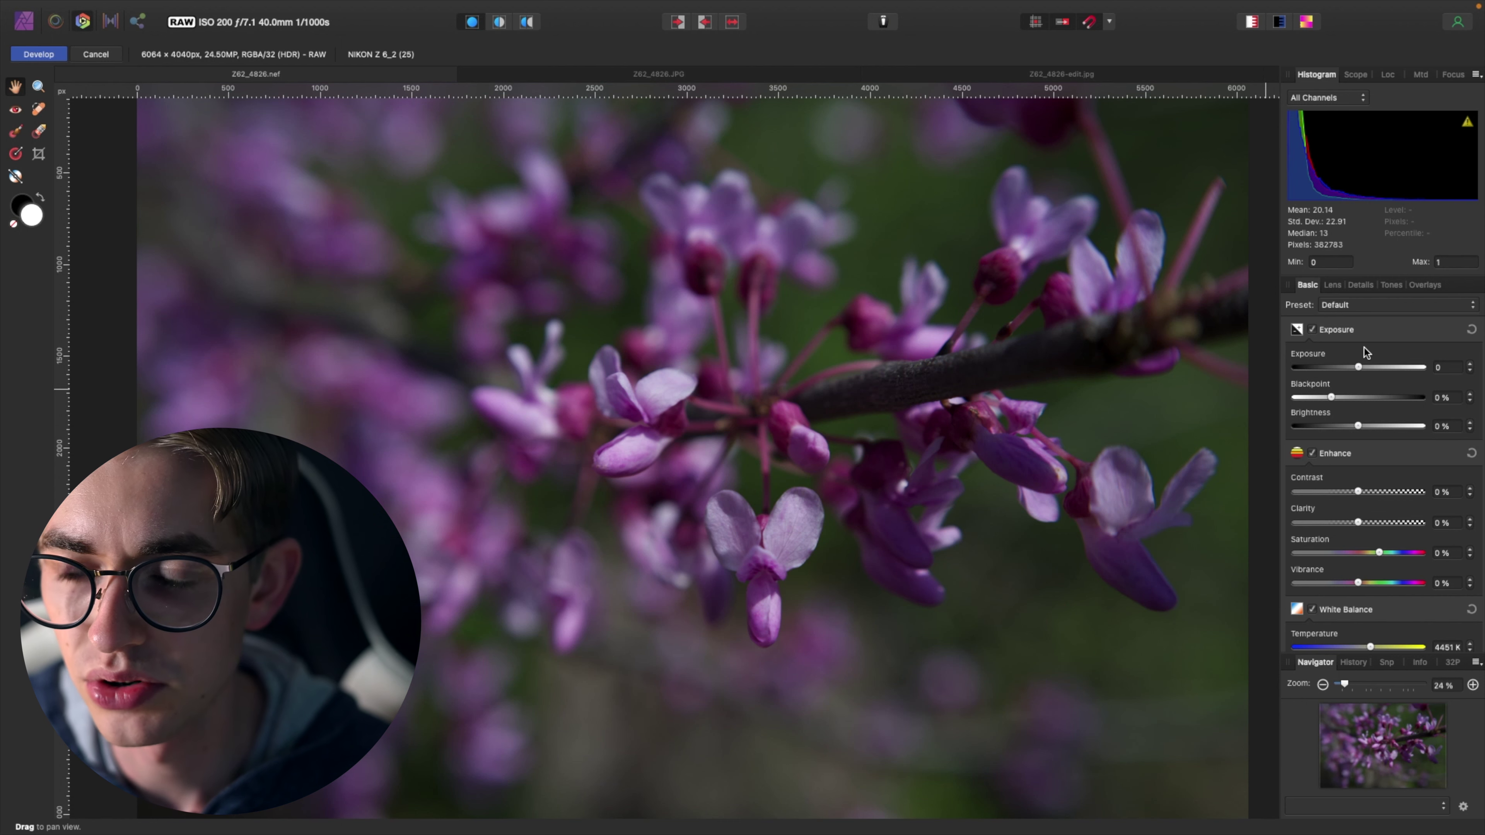
# Raise the raw photo's exposure to 0.475
pyautogui.moveTo(1360, 367); pyautogui.dragTo(1366, 369)
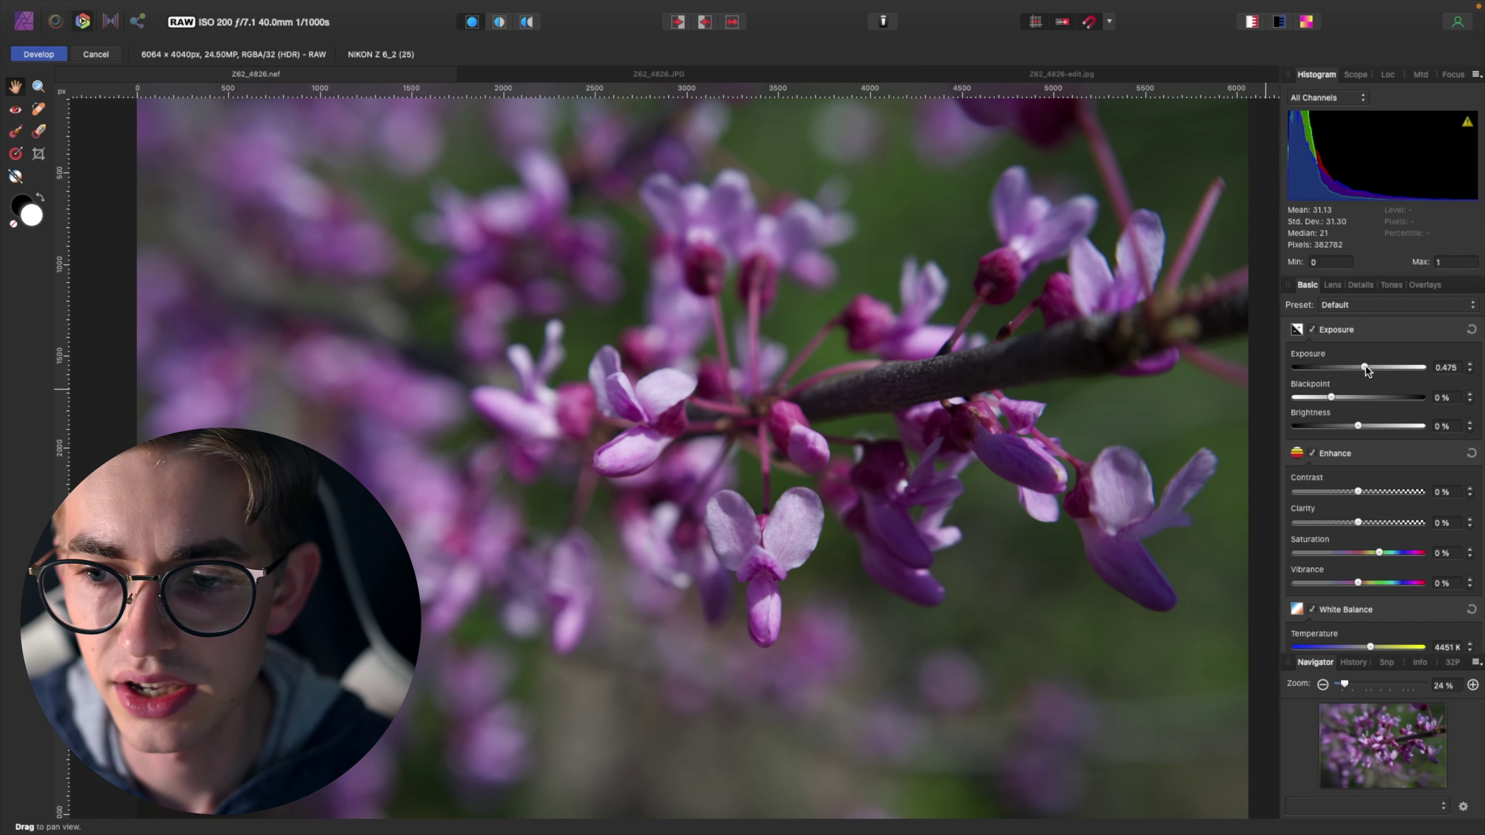
pyautogui.click(1469, 364)
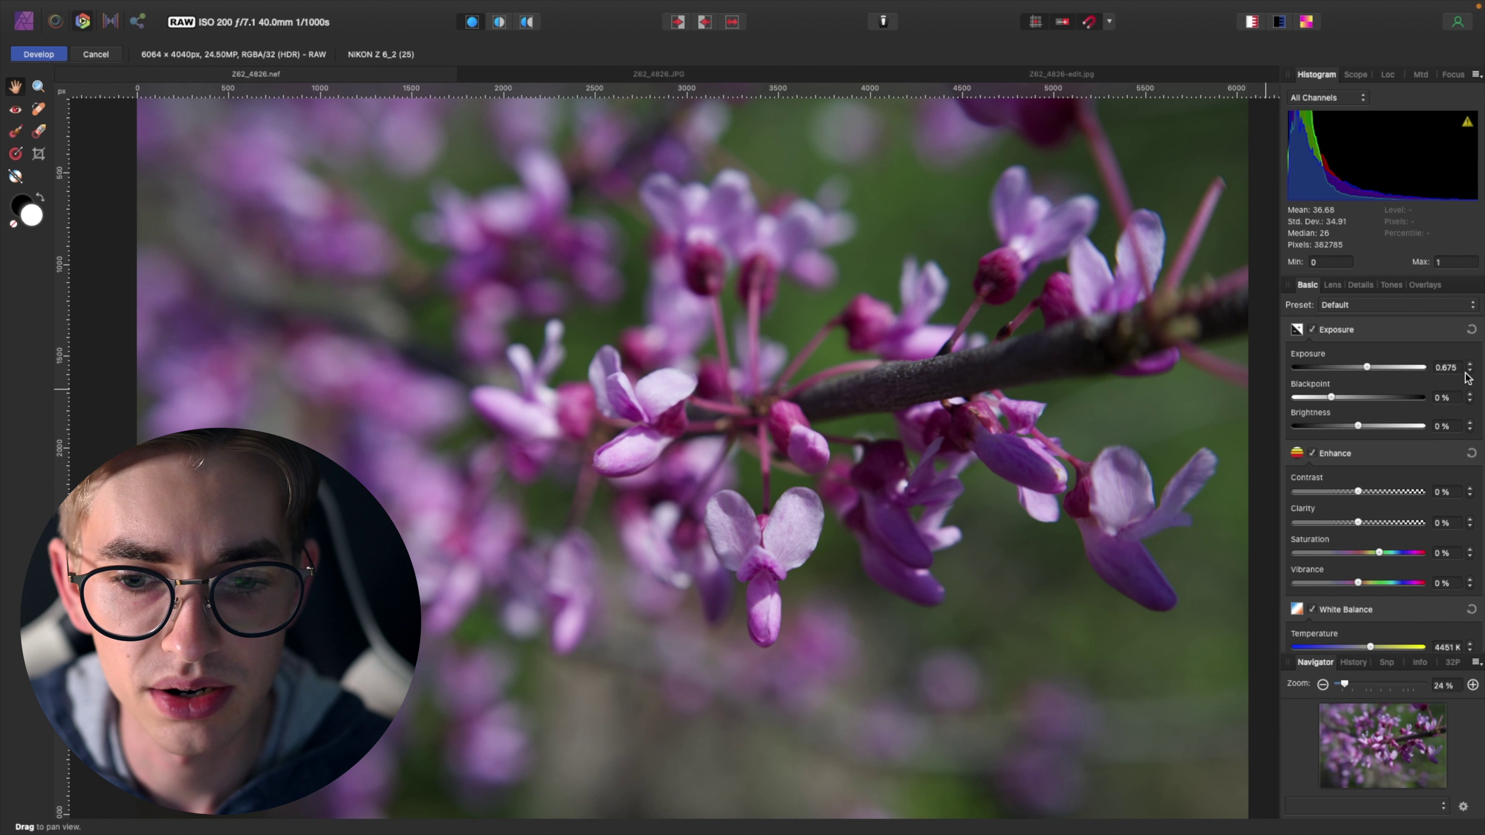
pyautogui.click(1470, 372)
pyautogui.click(1469, 372)
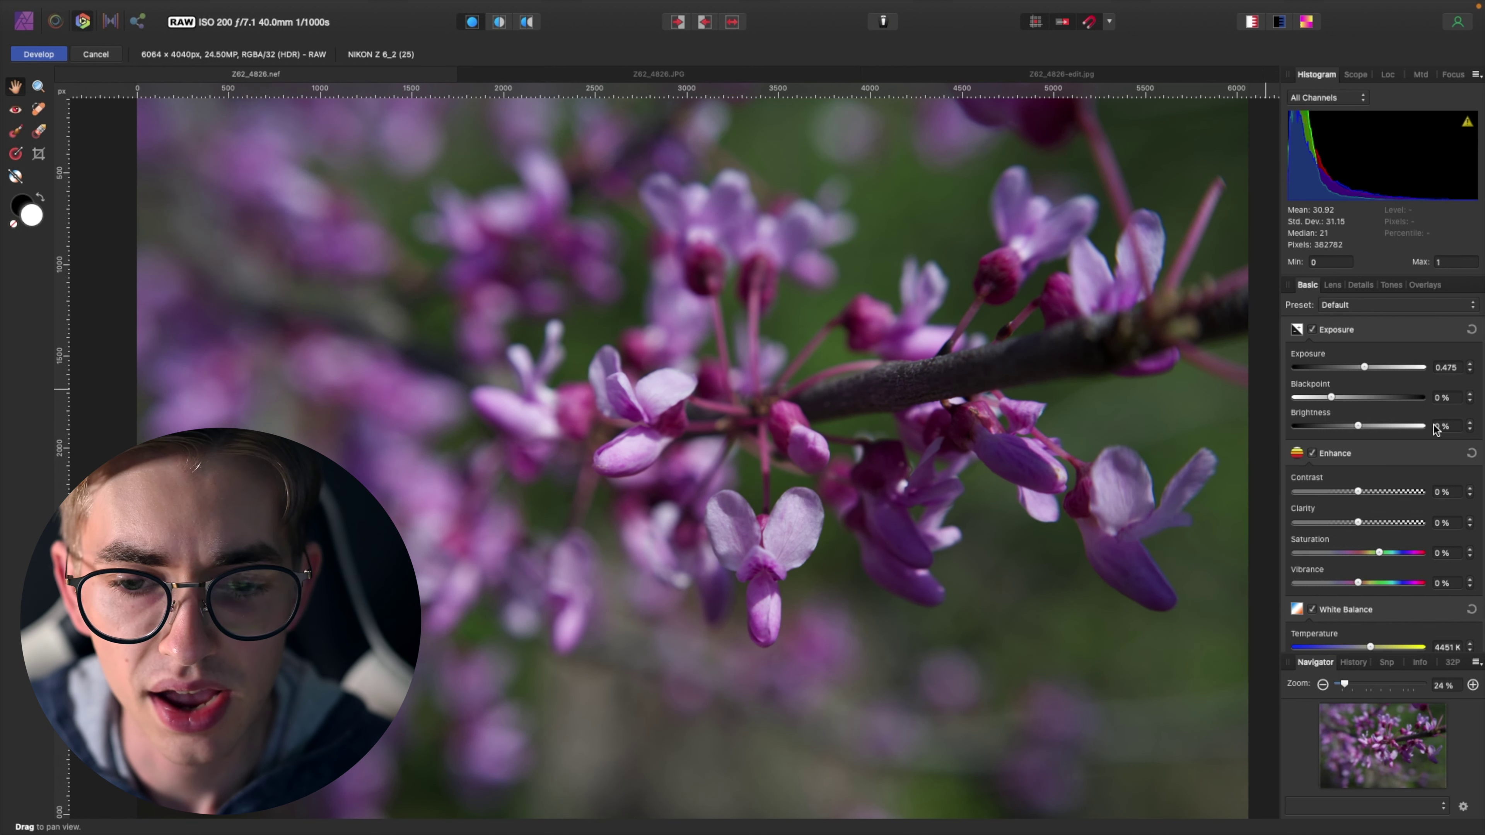
# Lift shadows to 18% and lower contrast to -1%
pyautogui.scroll(-5, 1409, 520)
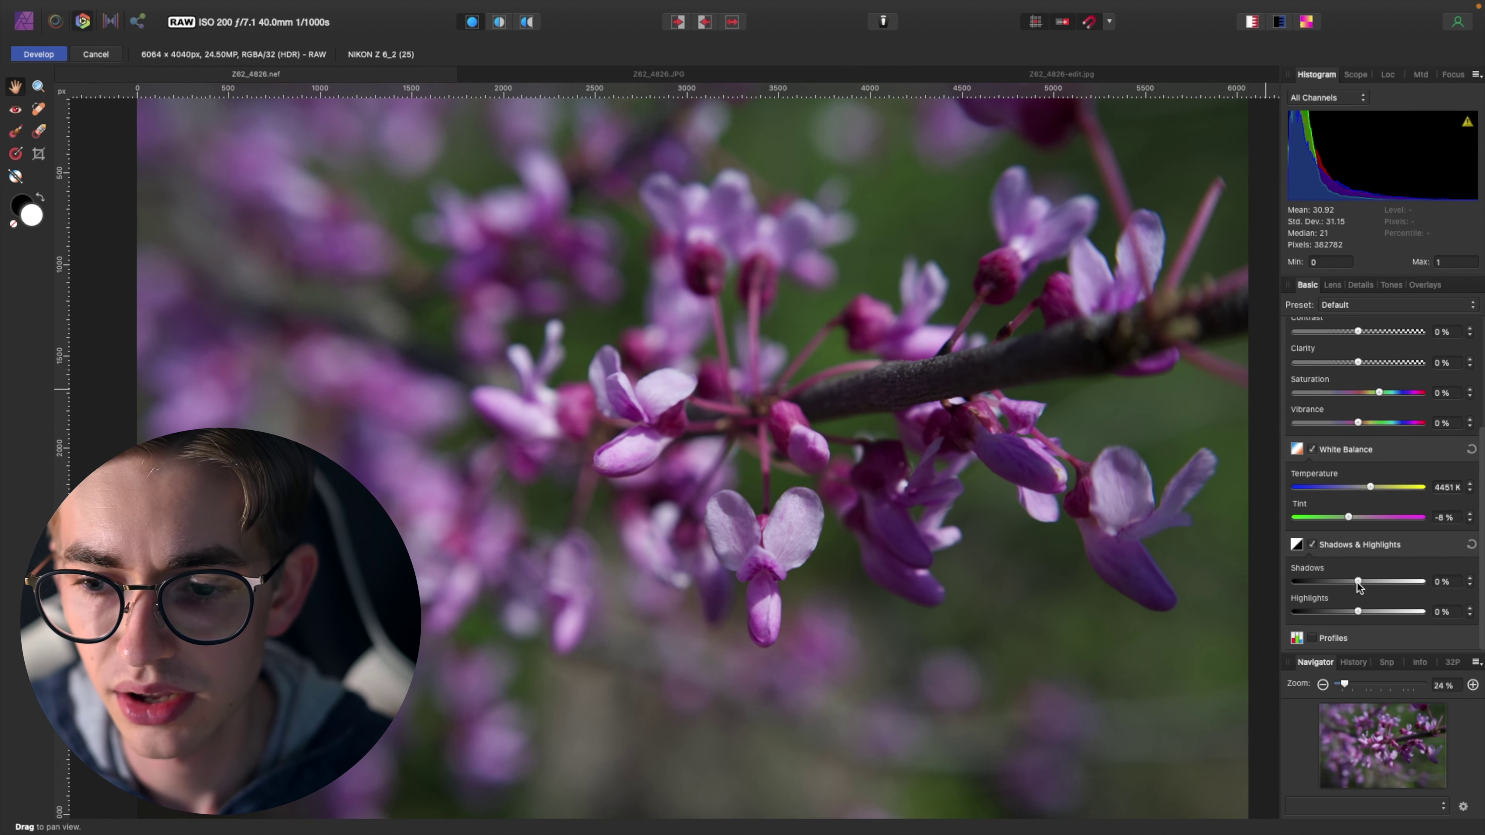
pyautogui.moveTo(1358, 582); pyautogui.dragTo(1365, 585)
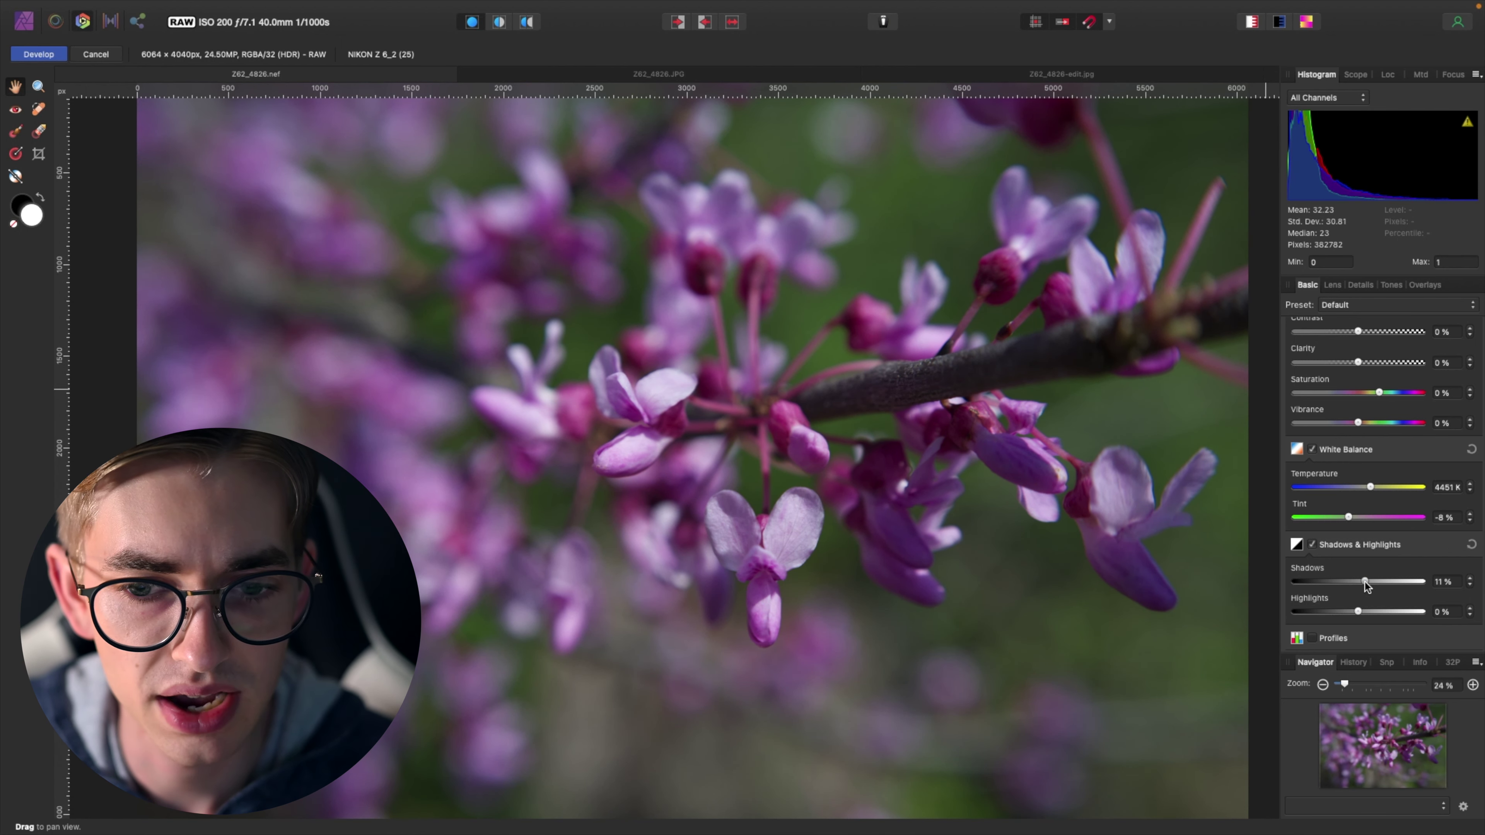
pyautogui.moveTo(1366, 586); pyautogui.dragTo(1368, 586)
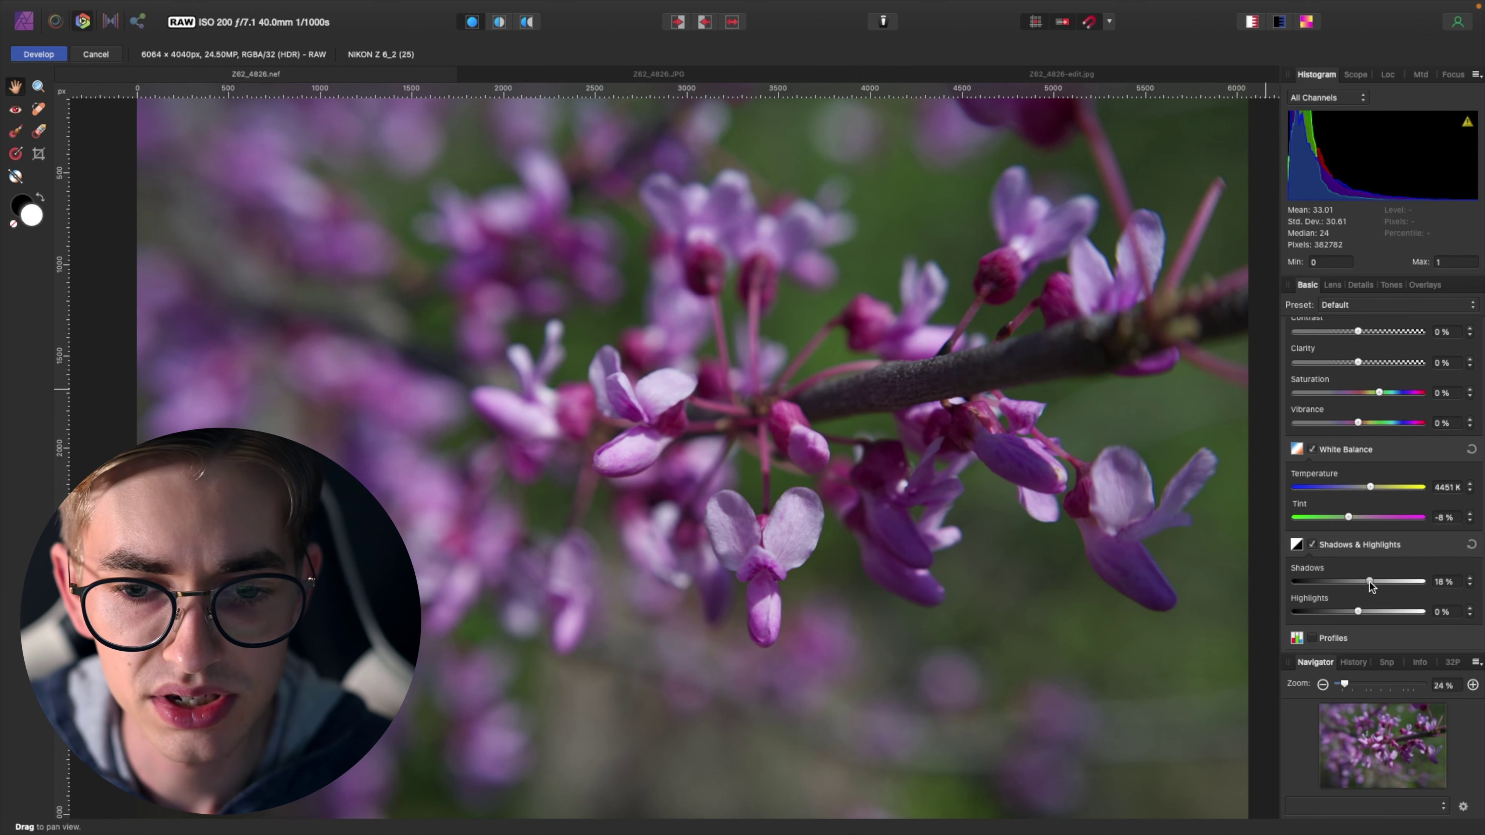
pyautogui.scroll(5, 1387, 533)
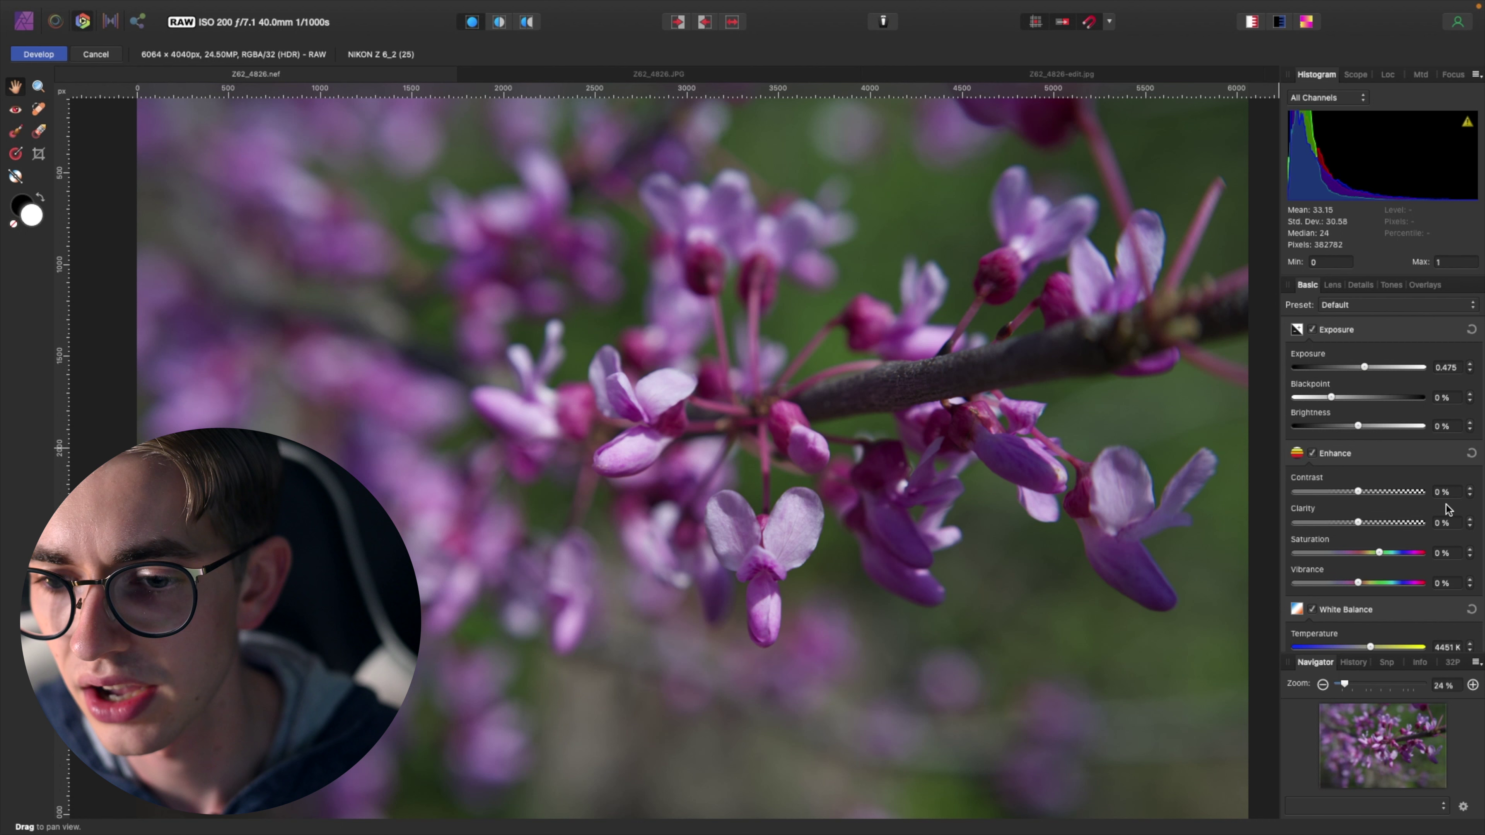
pyautogui.moveTo(1361, 496); pyautogui.dragTo(1358, 495)
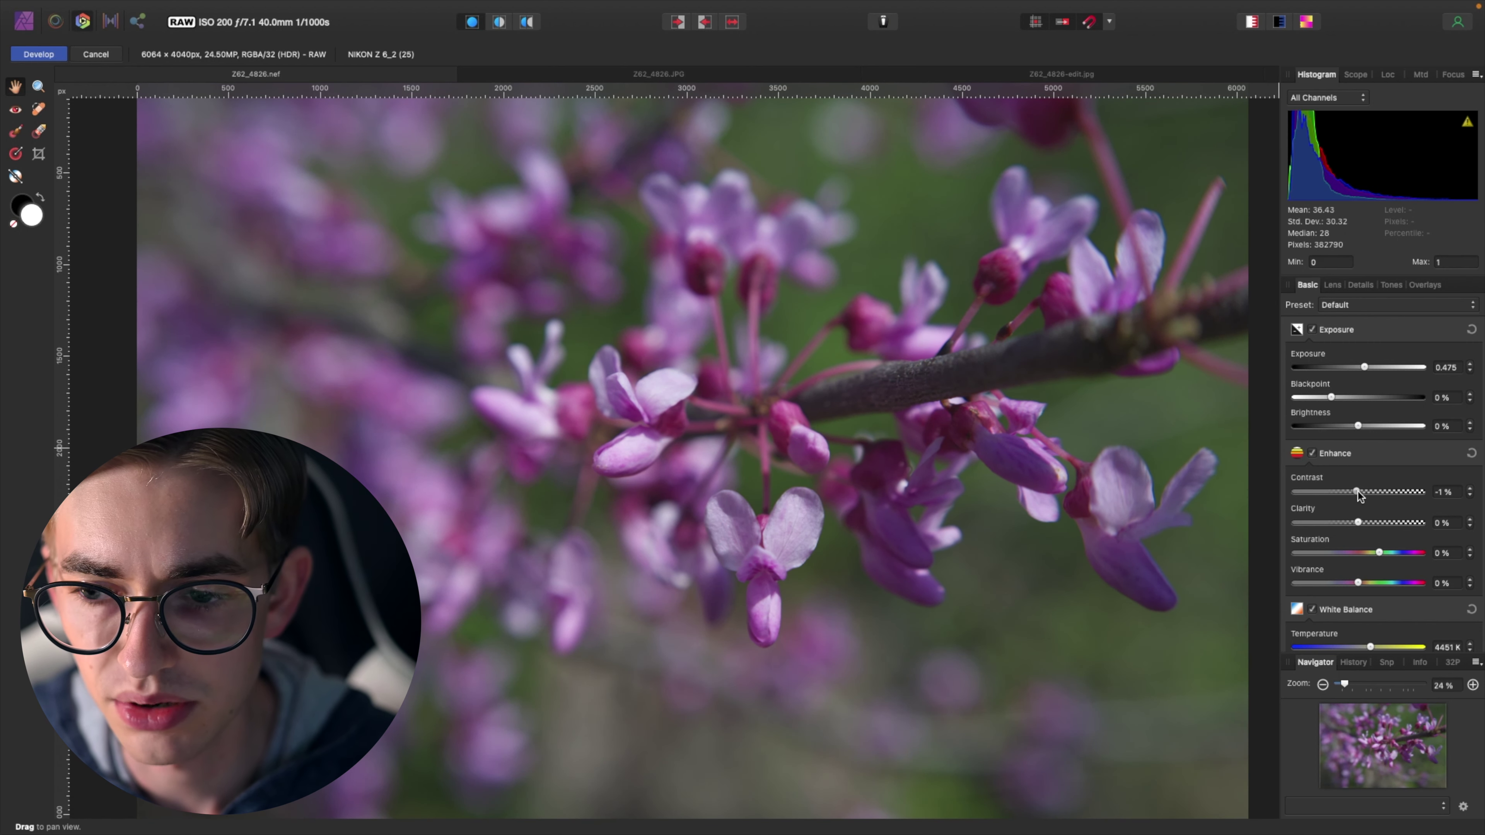
pyautogui.scroll(-3, 1358, 492)
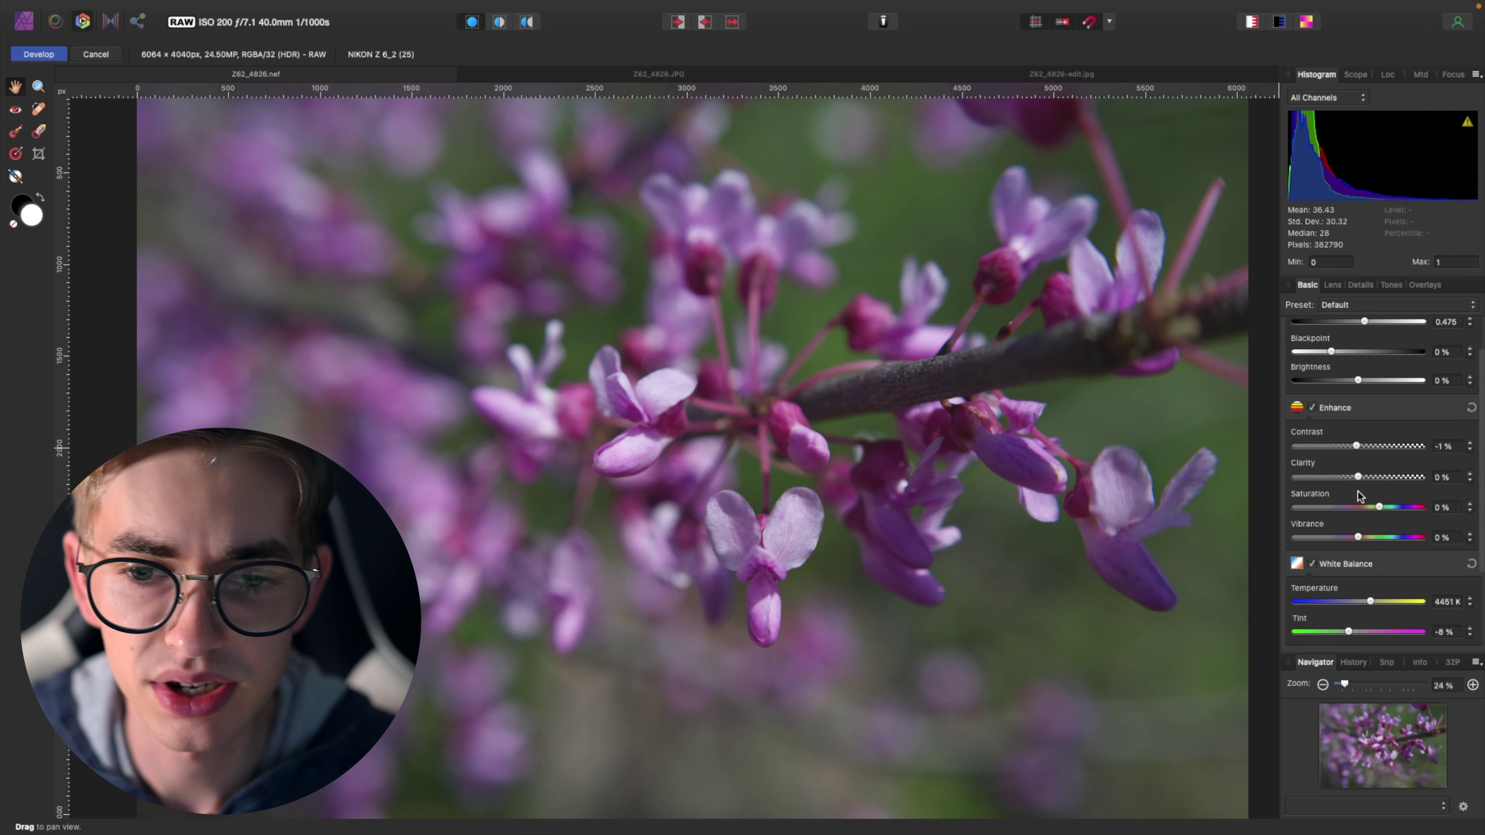
pyautogui.scroll(-4, 1404, 463)
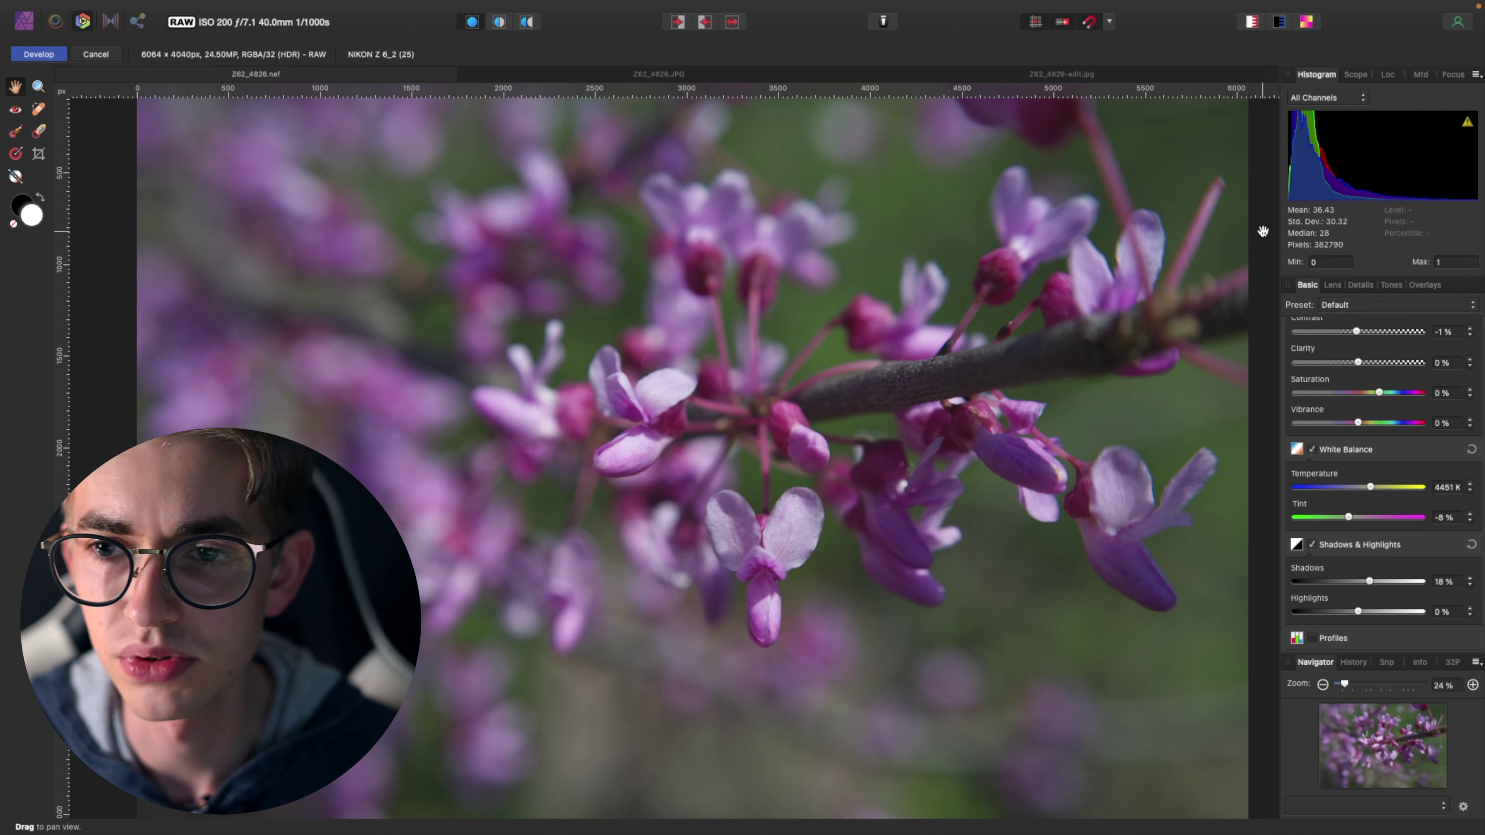
pyautogui.click(500, 23)
pyautogui.hscroll(5, 936, 305)
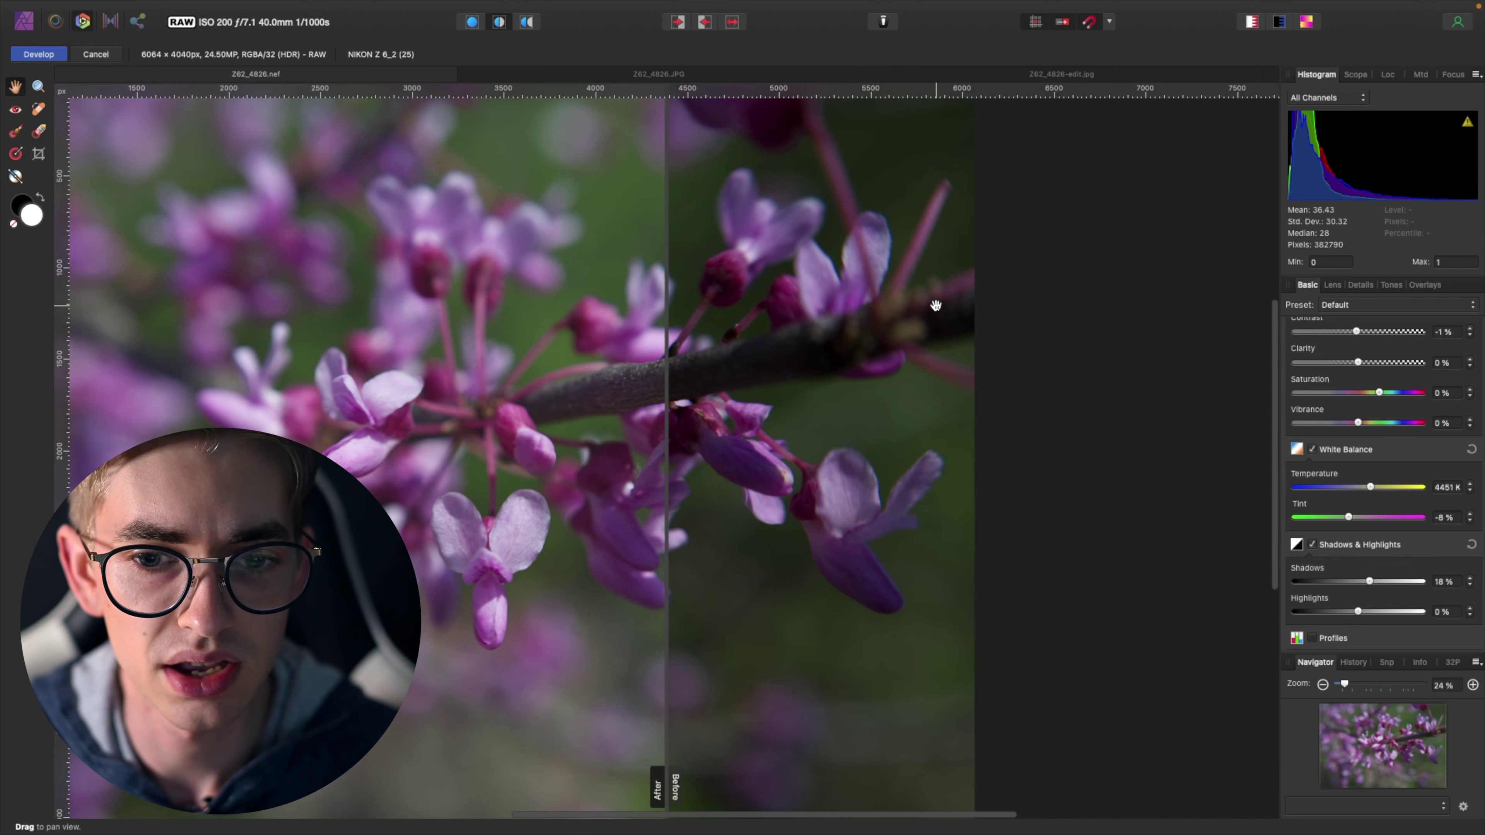
pyautogui.hscroll(-5, 936, 306)
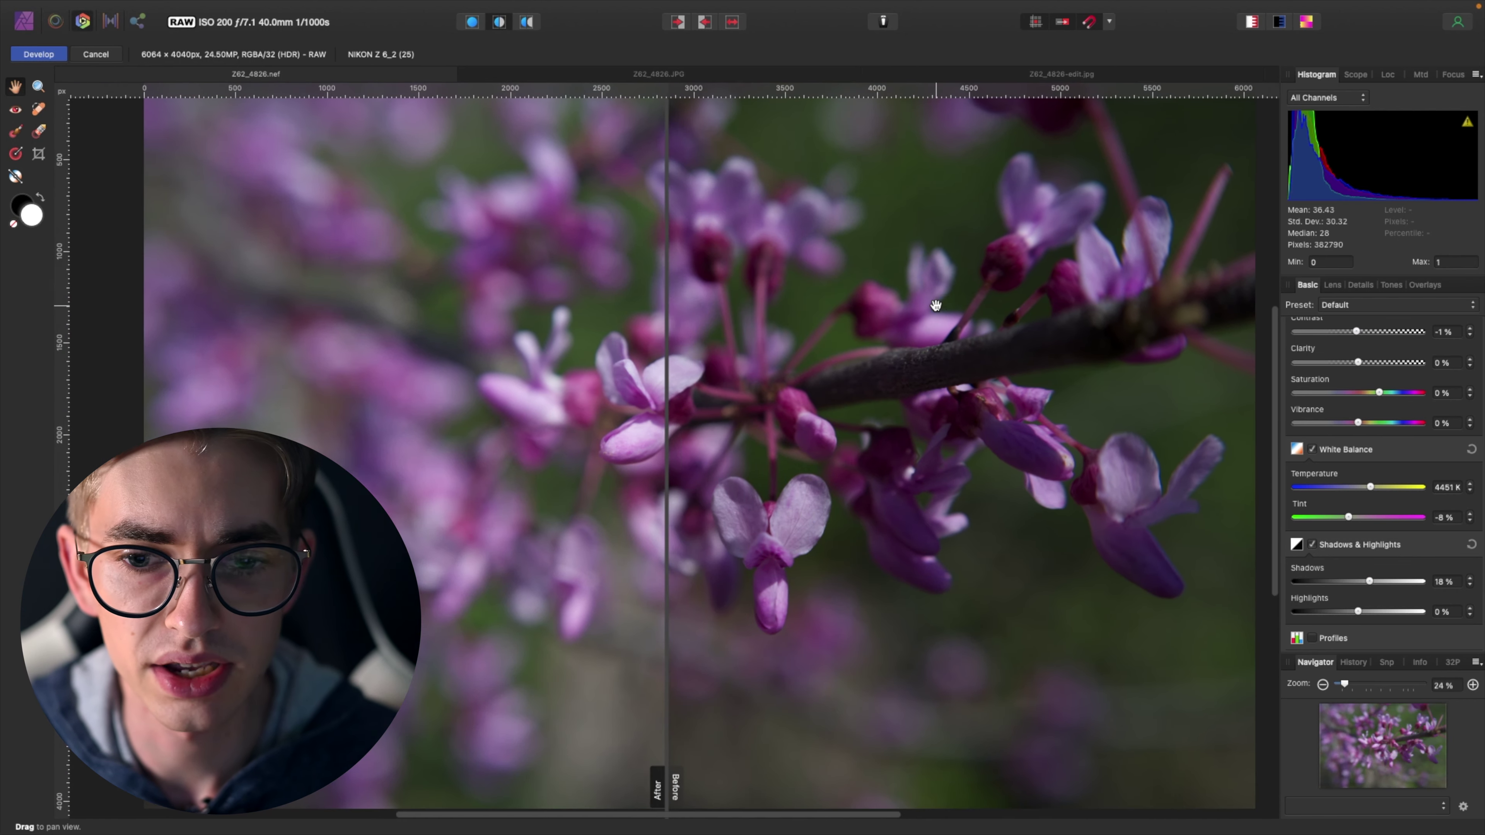
pyautogui.click(471, 22)
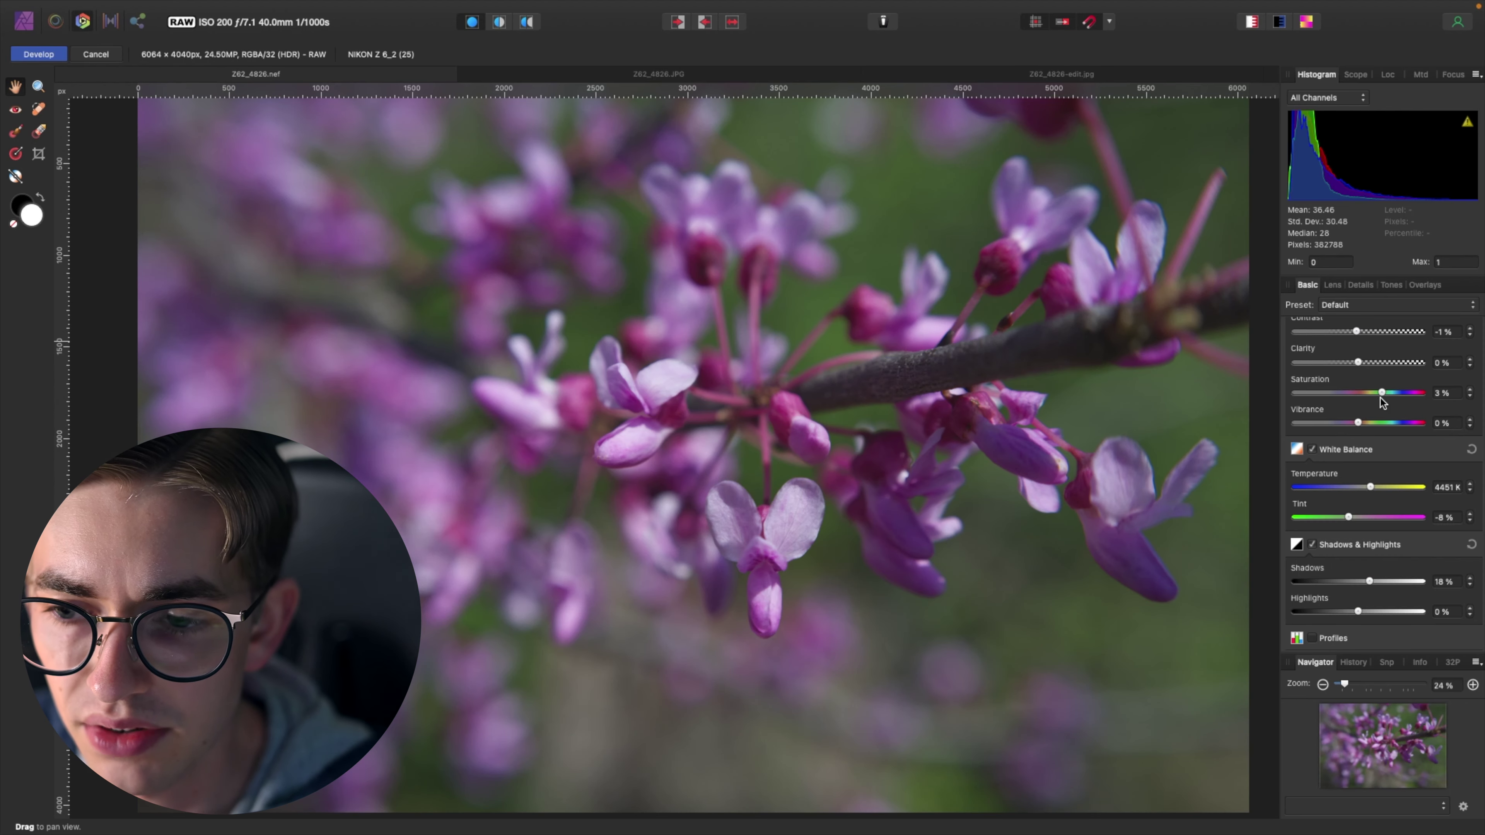
# Set saturation to 8%, vibrance to 10% and clarity to about 21%
pyautogui.moveTo(1381, 394); pyautogui.dragTo(1376, 420)
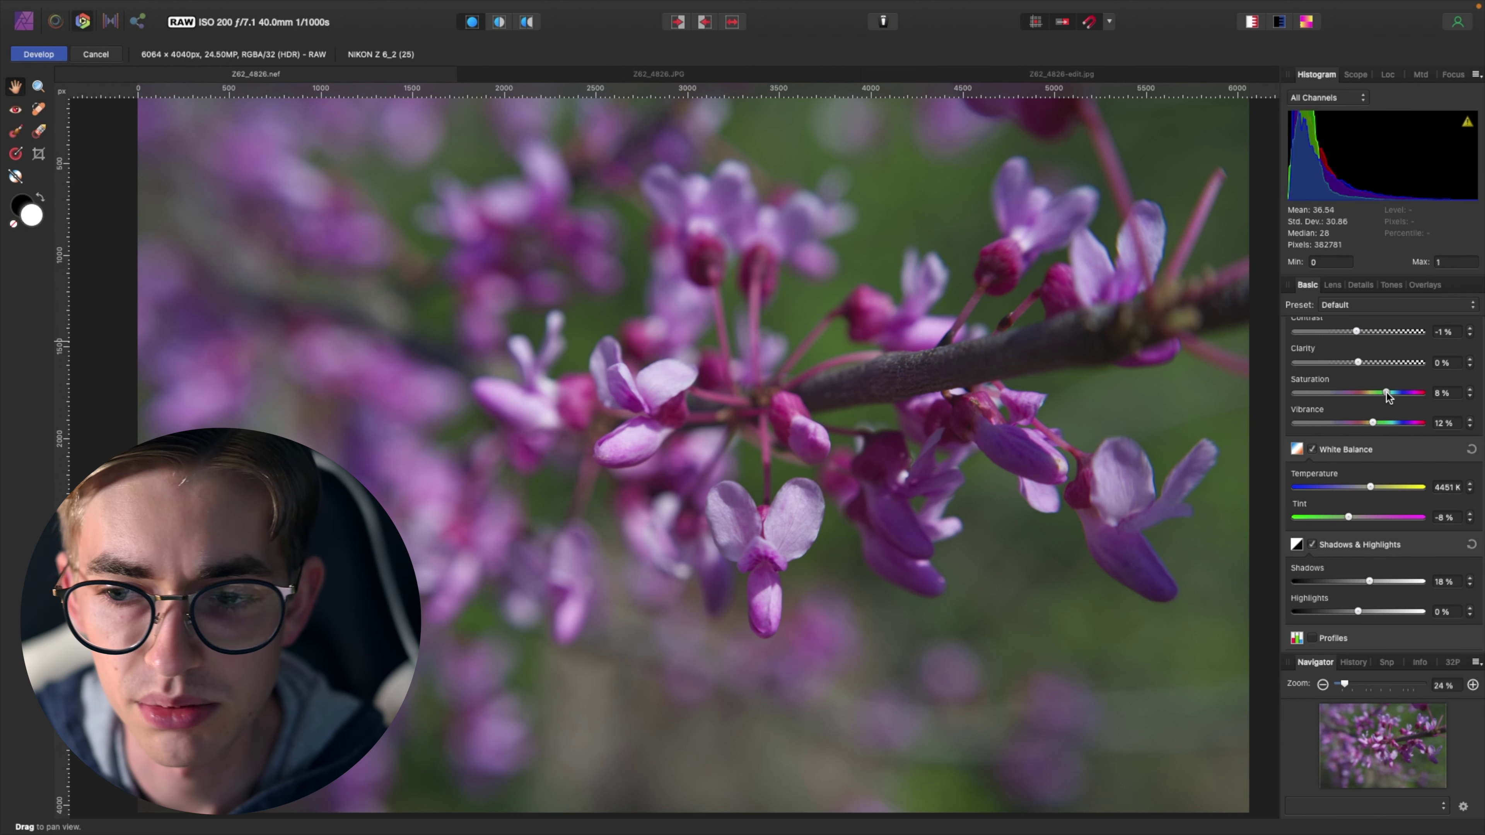
pyautogui.moveTo(1372, 422); pyautogui.dragTo(1370, 422)
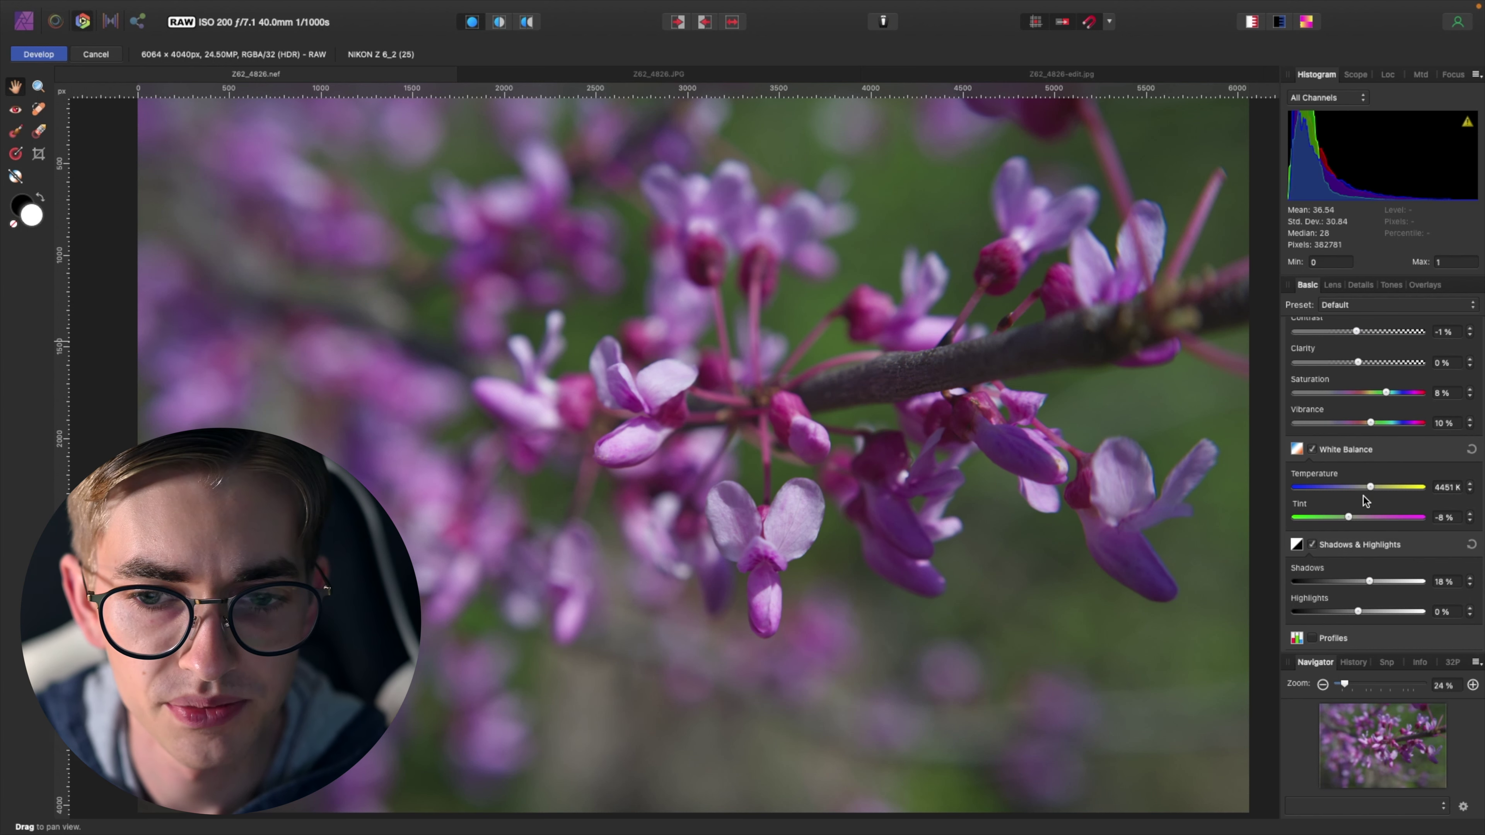
pyautogui.scroll(3, 1362, 512)
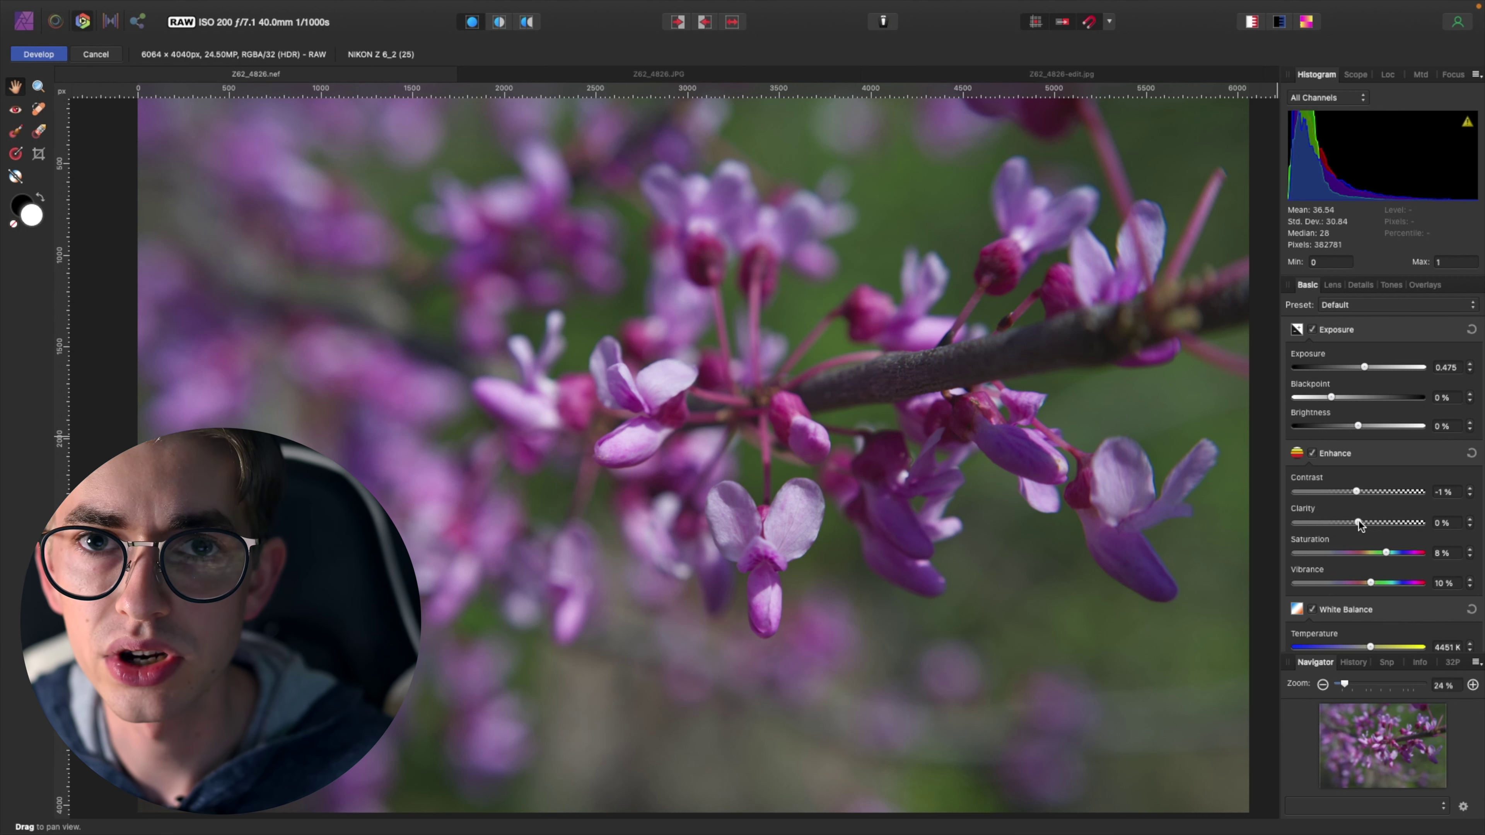
pyautogui.moveTo(1359, 522); pyautogui.dragTo(1374, 524)
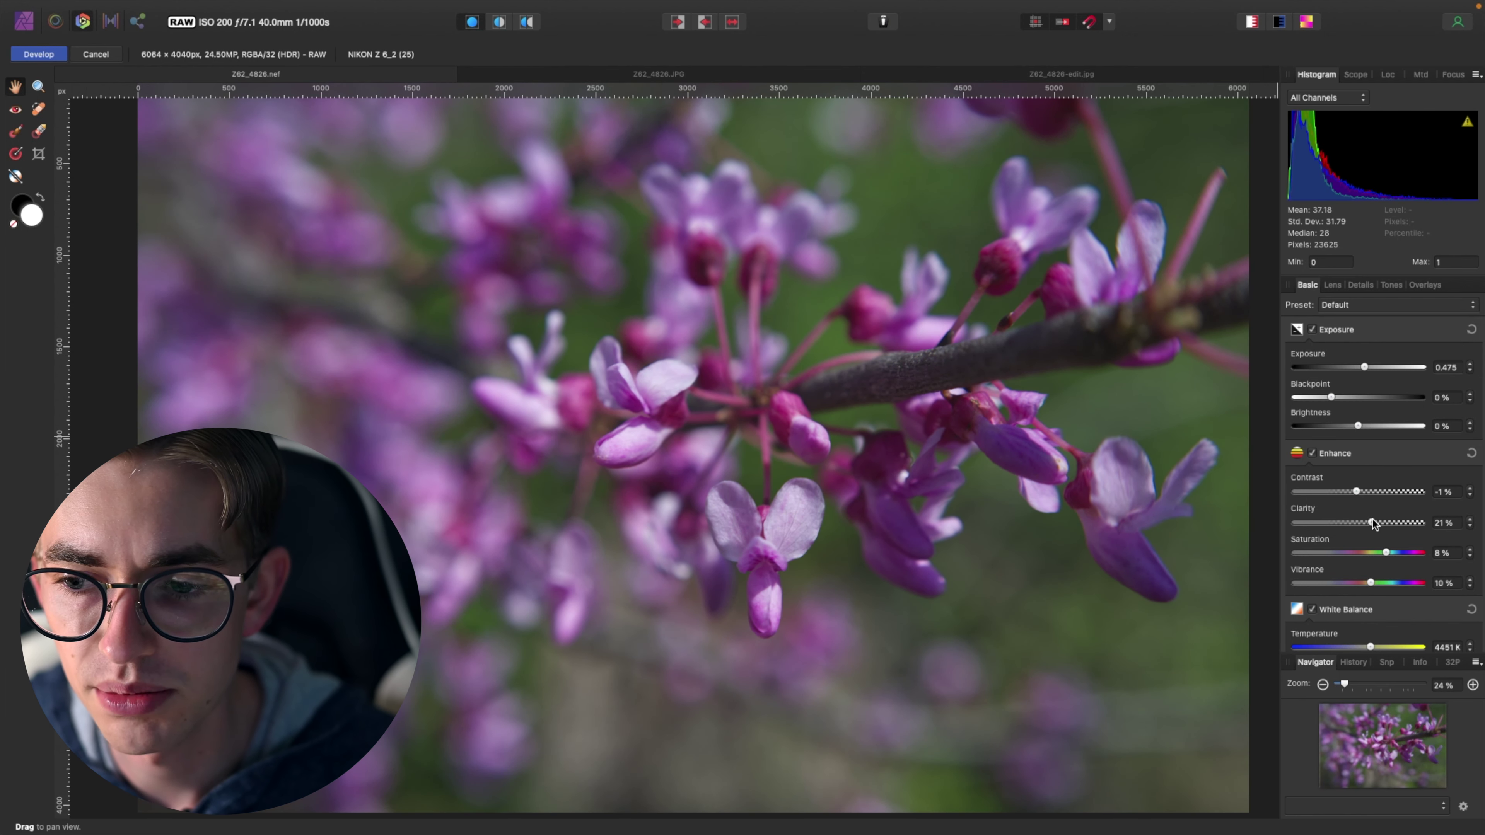
# Add detail refinement, set highlights to -16% and exposure near 0.79, then view Z62_4826-edit.jpg
pyautogui.click(1360, 286)
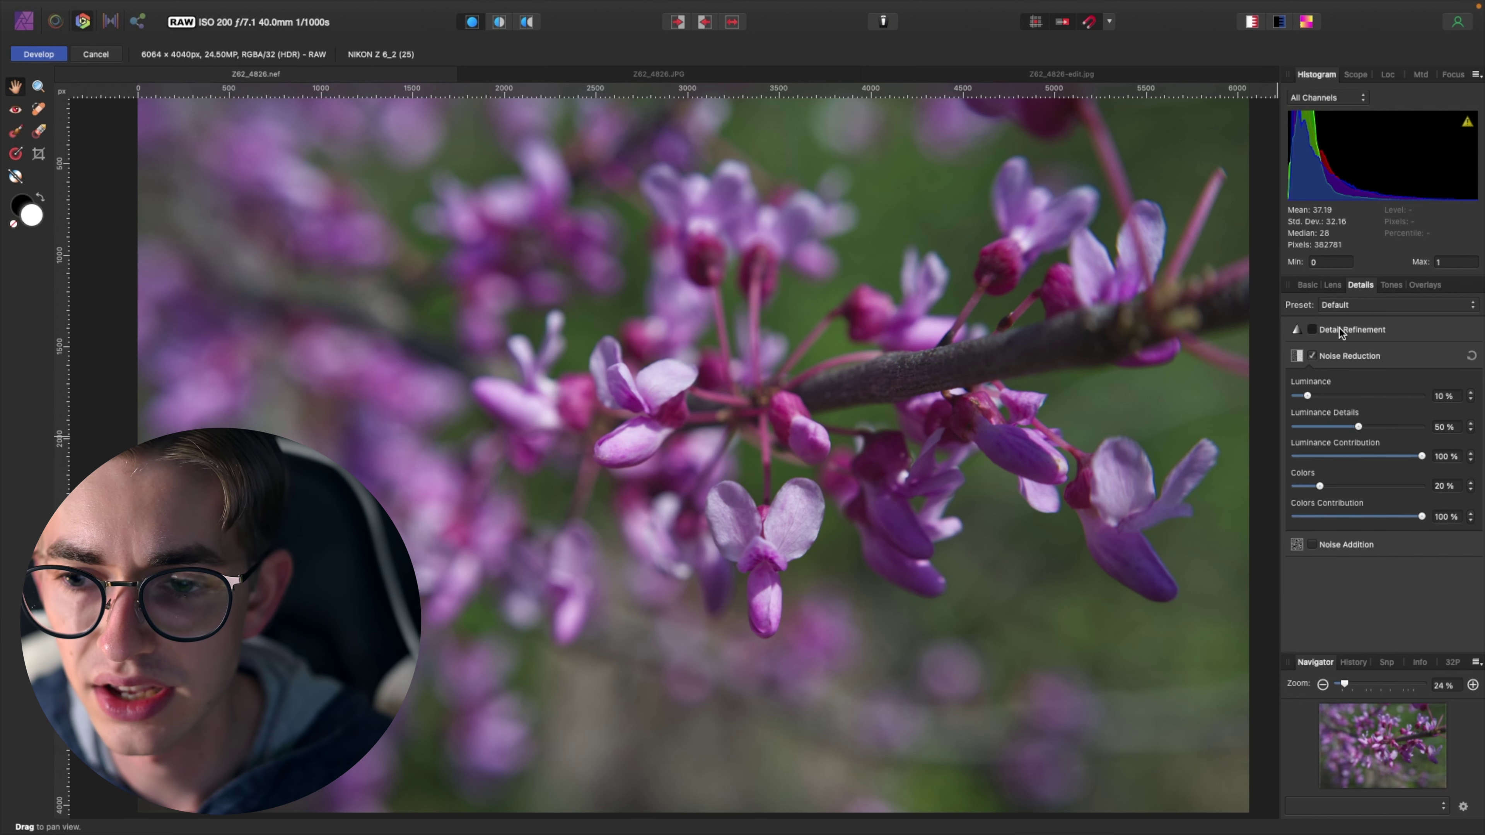
pyautogui.moveTo(1343, 366)
pyautogui.mouseDown()
pyautogui.moveTo(1314, 398)
pyautogui.moveTo(1322, 372)
pyautogui.mouseUp()
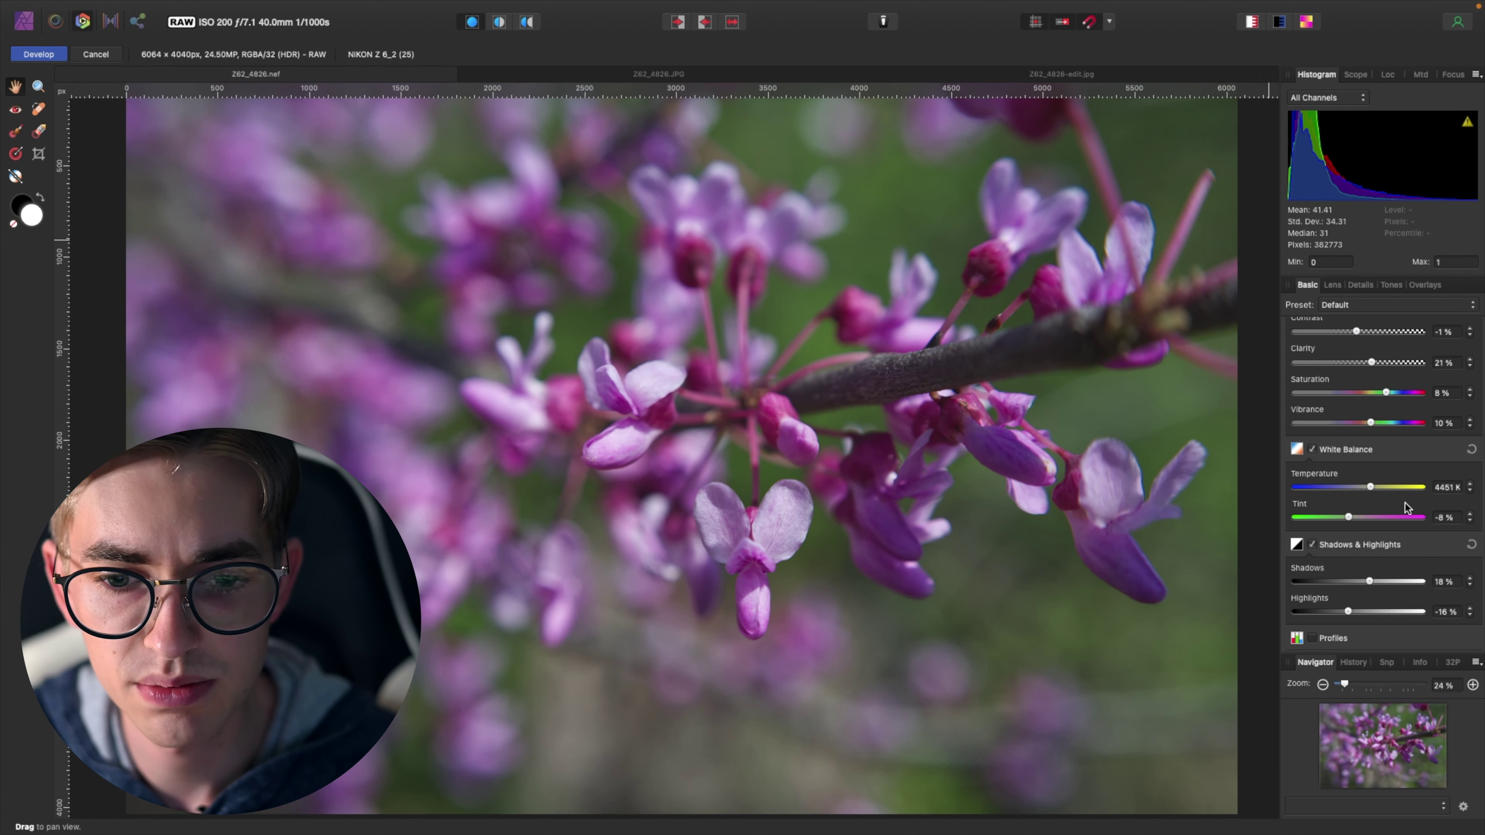
pyautogui.scroll(5, 1374, 409)
pyautogui.moveTo(1367, 367); pyautogui.dragTo(1372, 372)
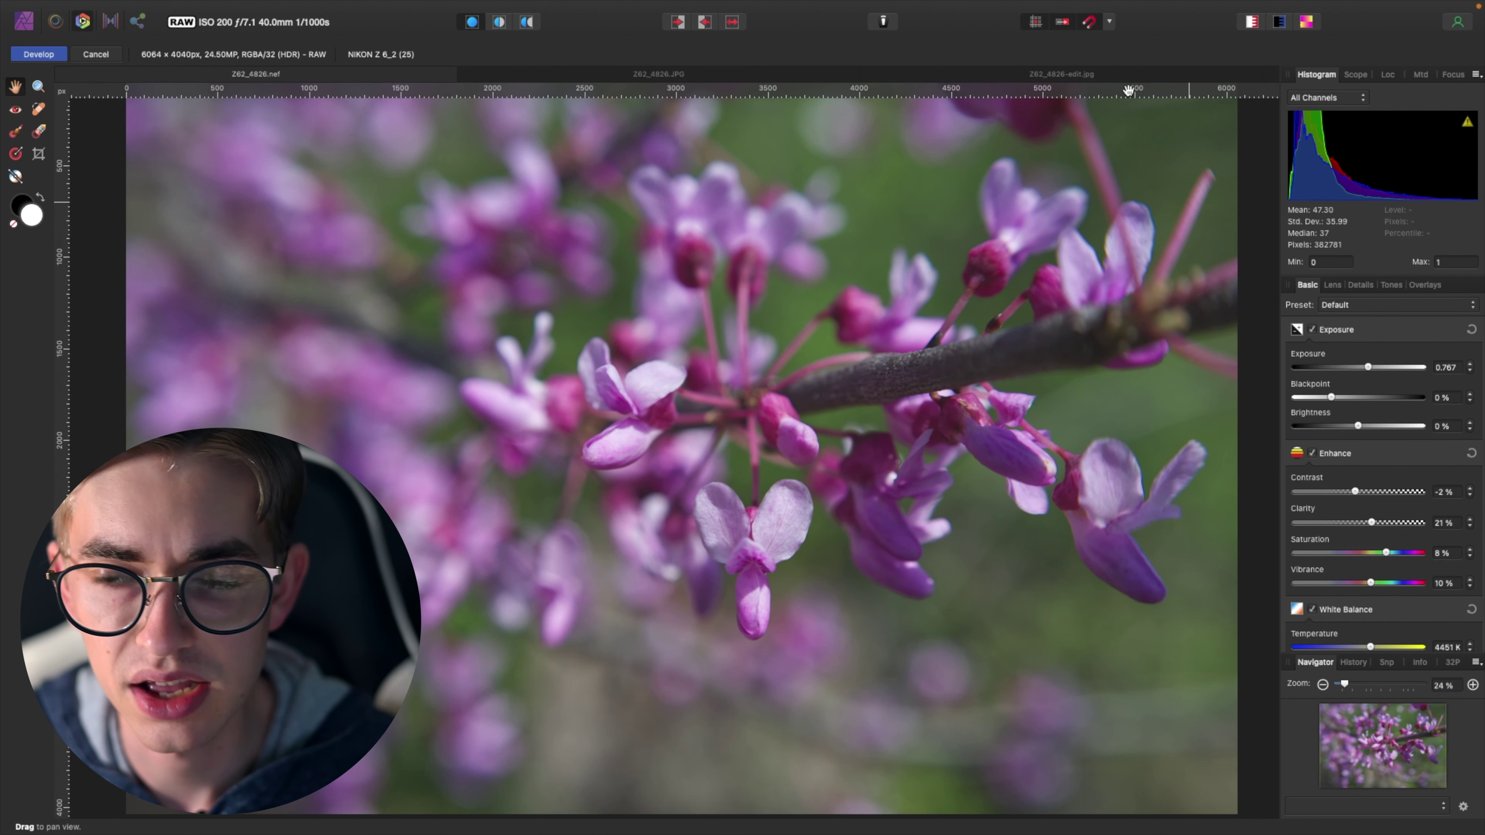
pyautogui.click(1088, 77)
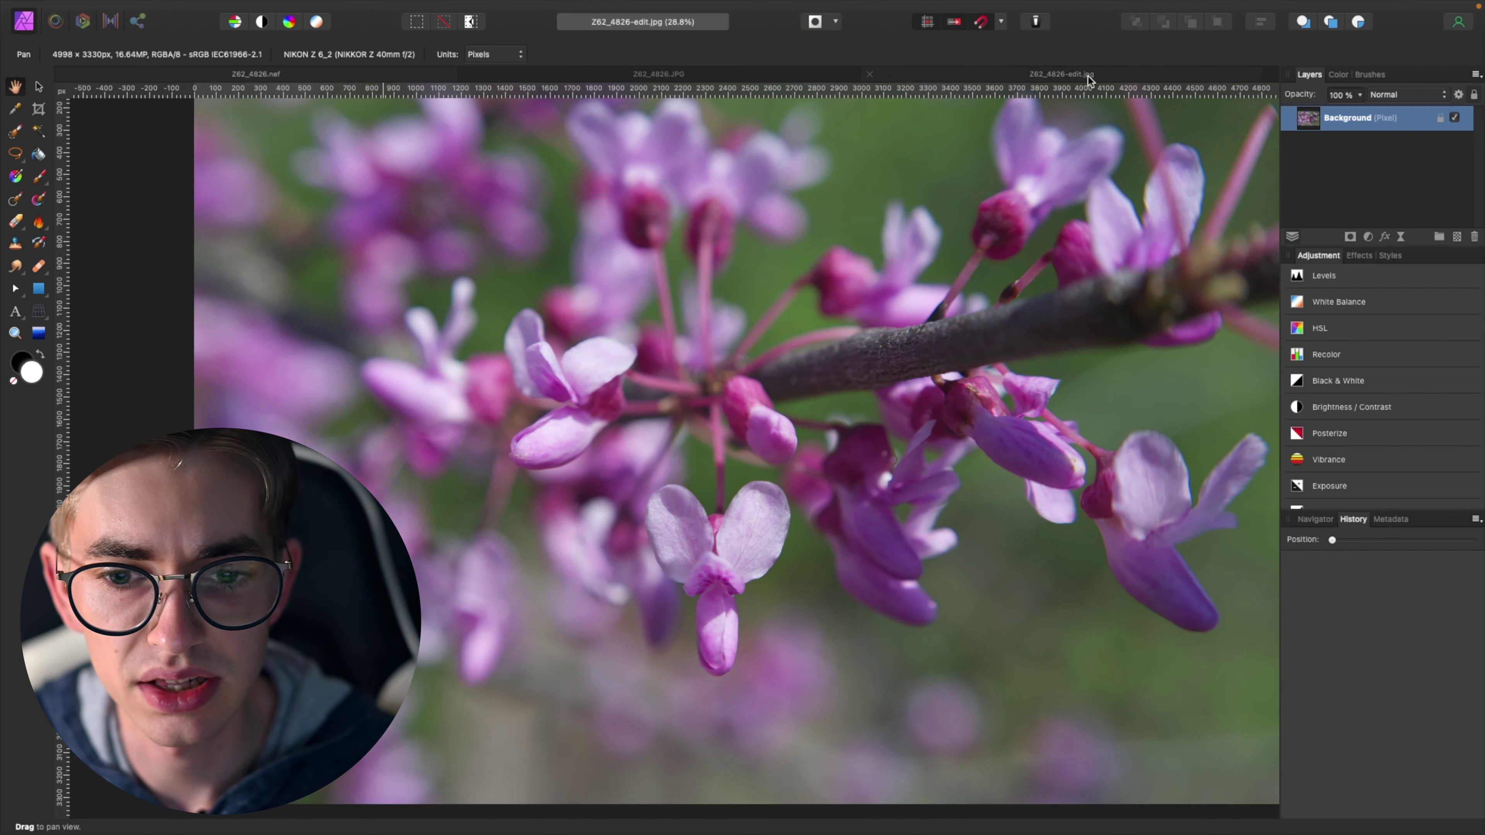
# Go back to the Z62_4826.nef in the Develop persona and zoom out
pyautogui.click(346, 74)
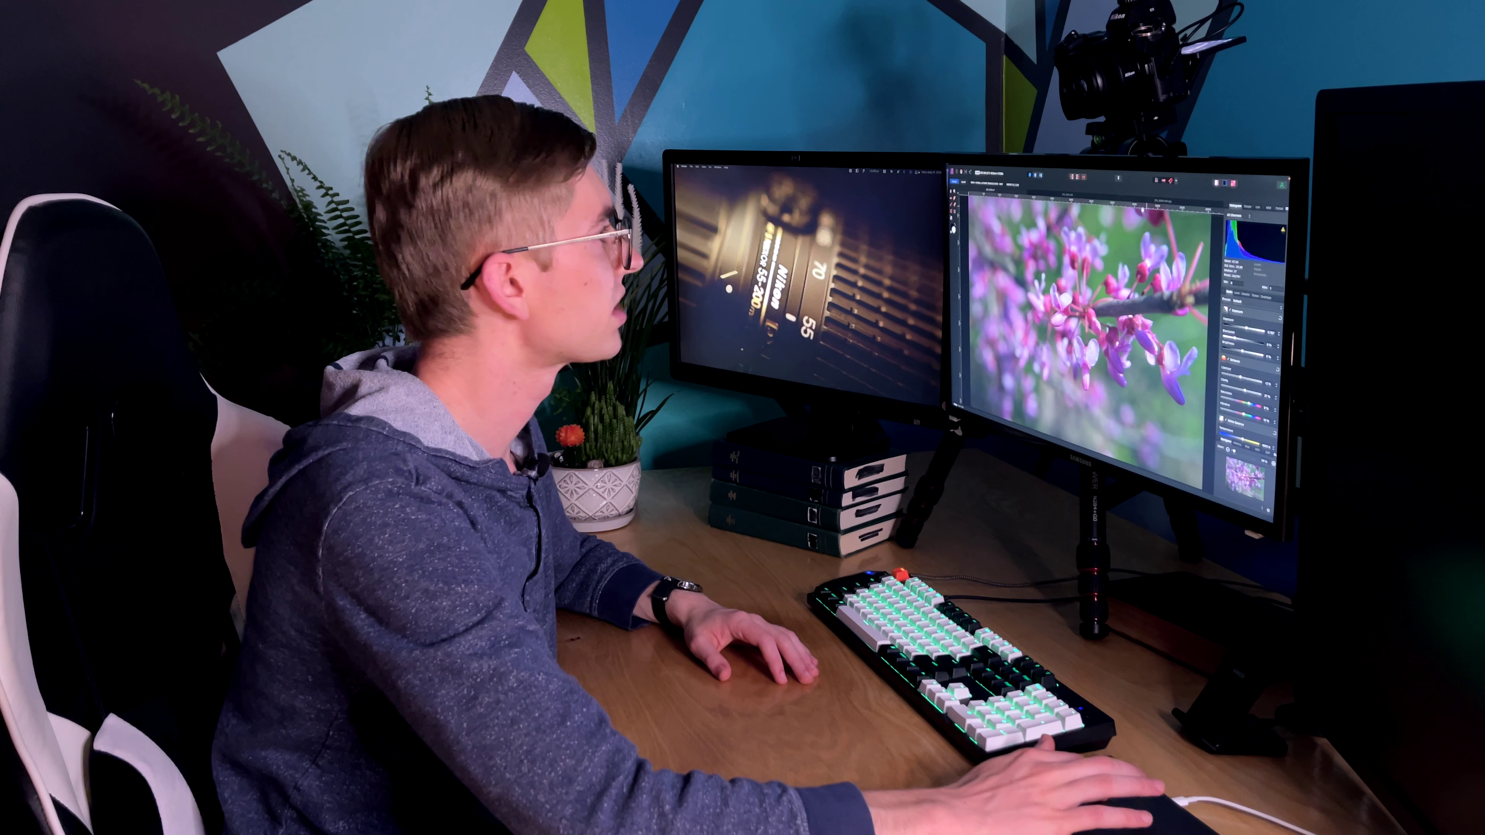
pyautogui.hotkey('ctrl', 'Tab')
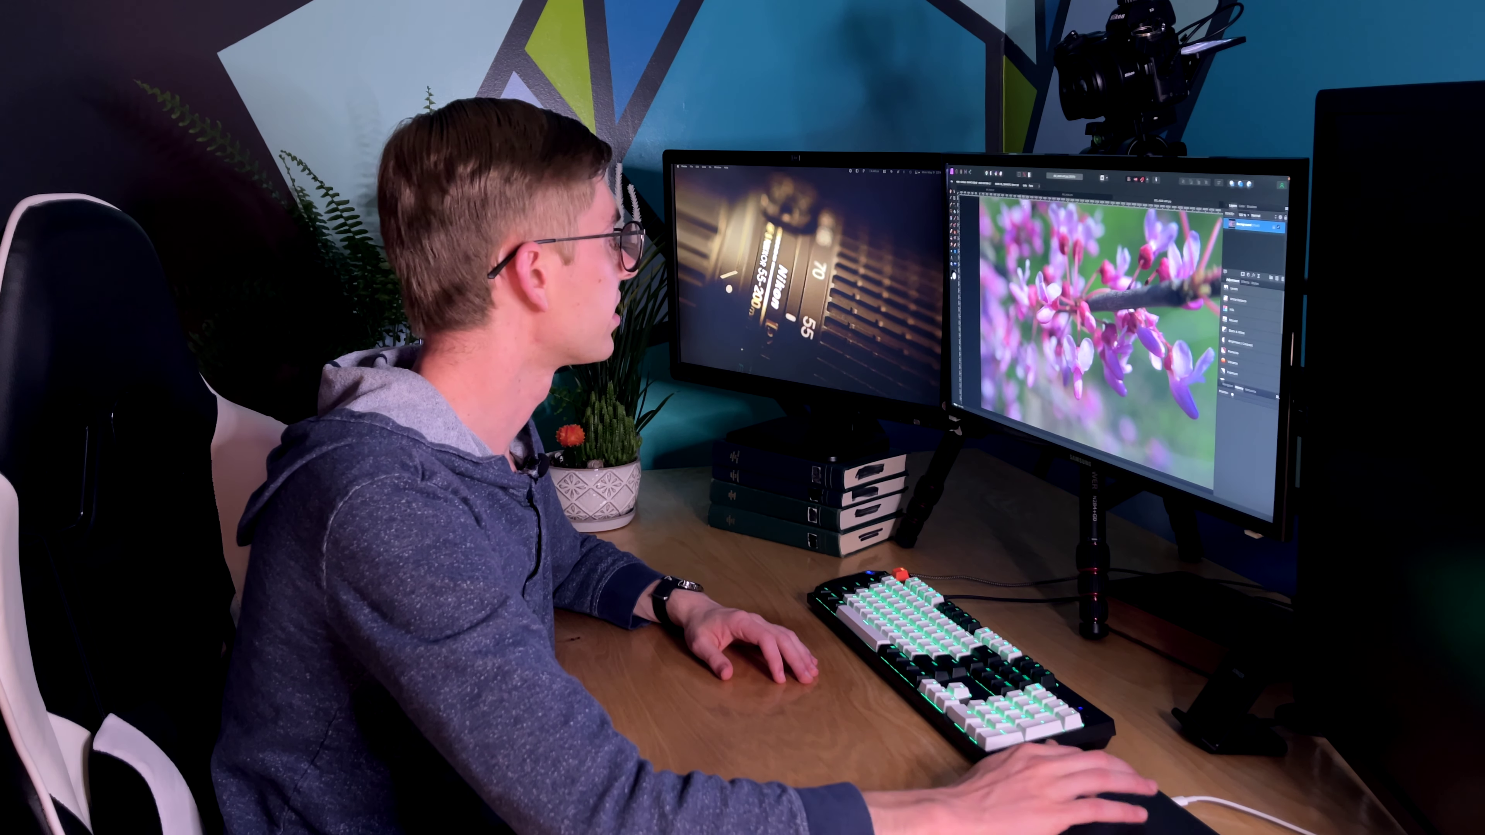
pyautogui.hotkey('ctrl', 'Tab')
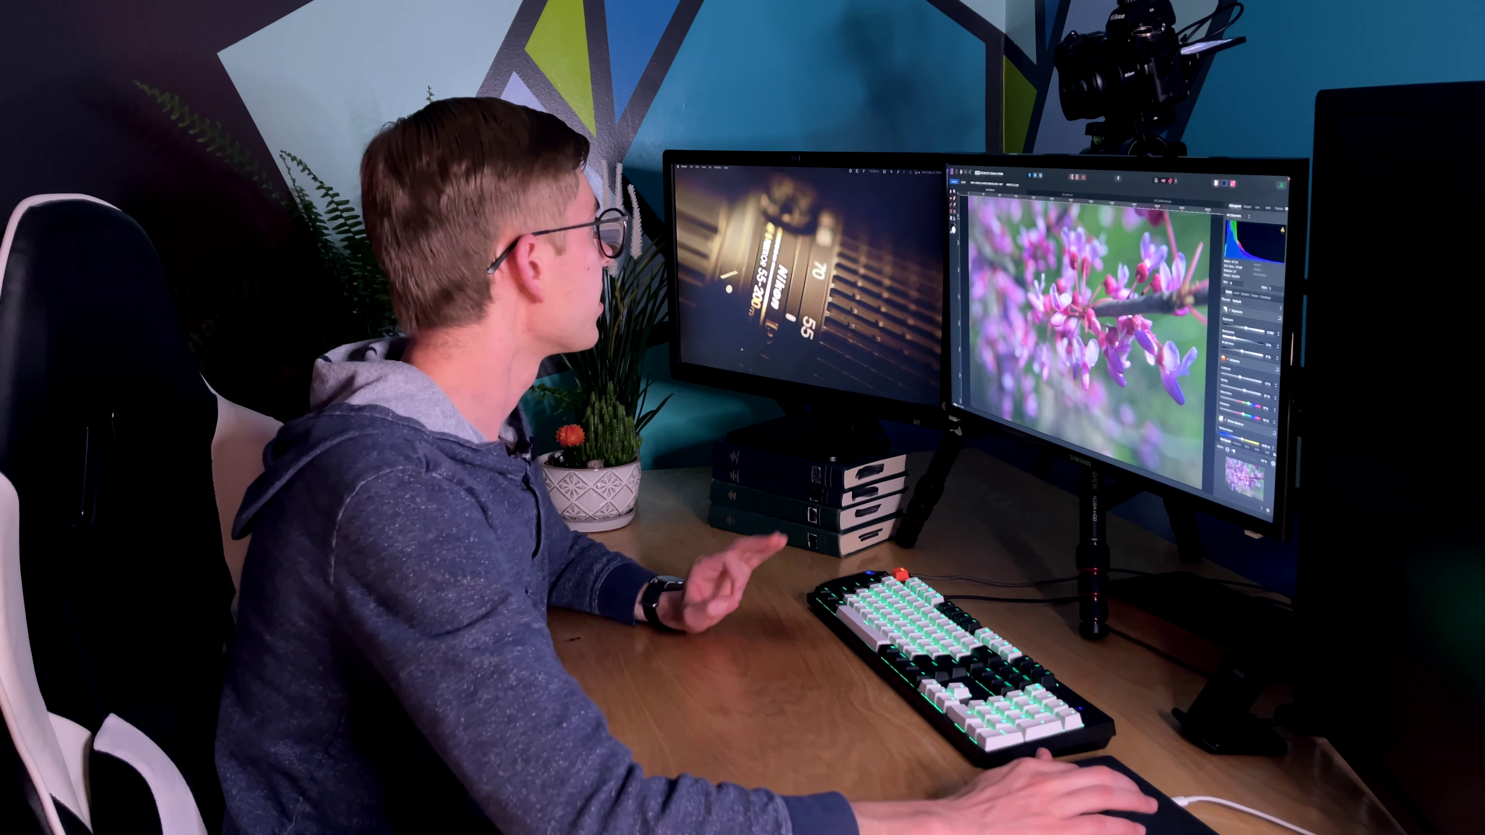
pyautogui.scroll(-3, 1087, 338)
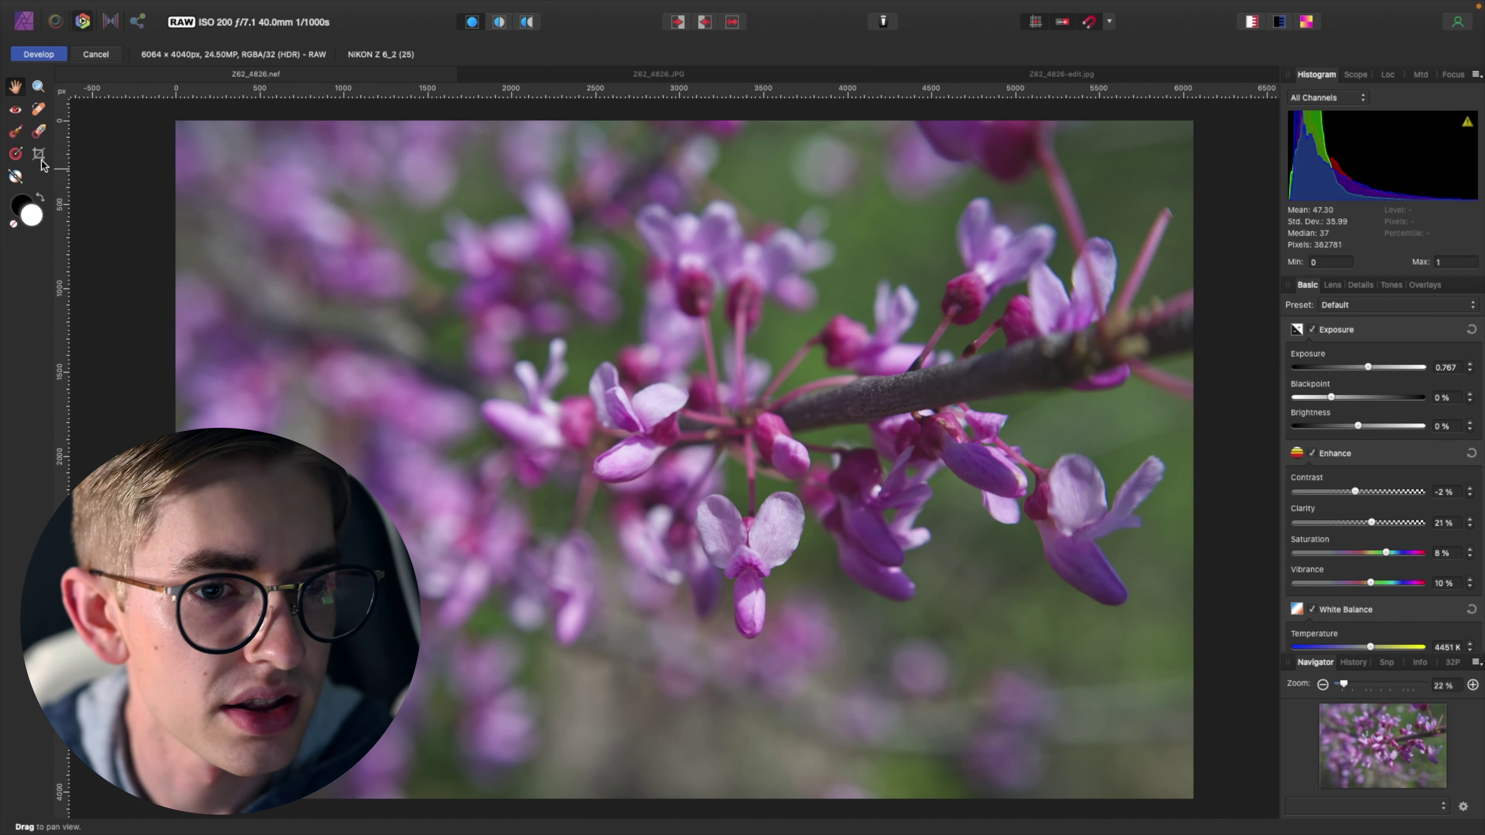
# Crop at Original Ratio tightly around the blossoming branch, to 4780 × 3185 px
pyautogui.click(40, 157)
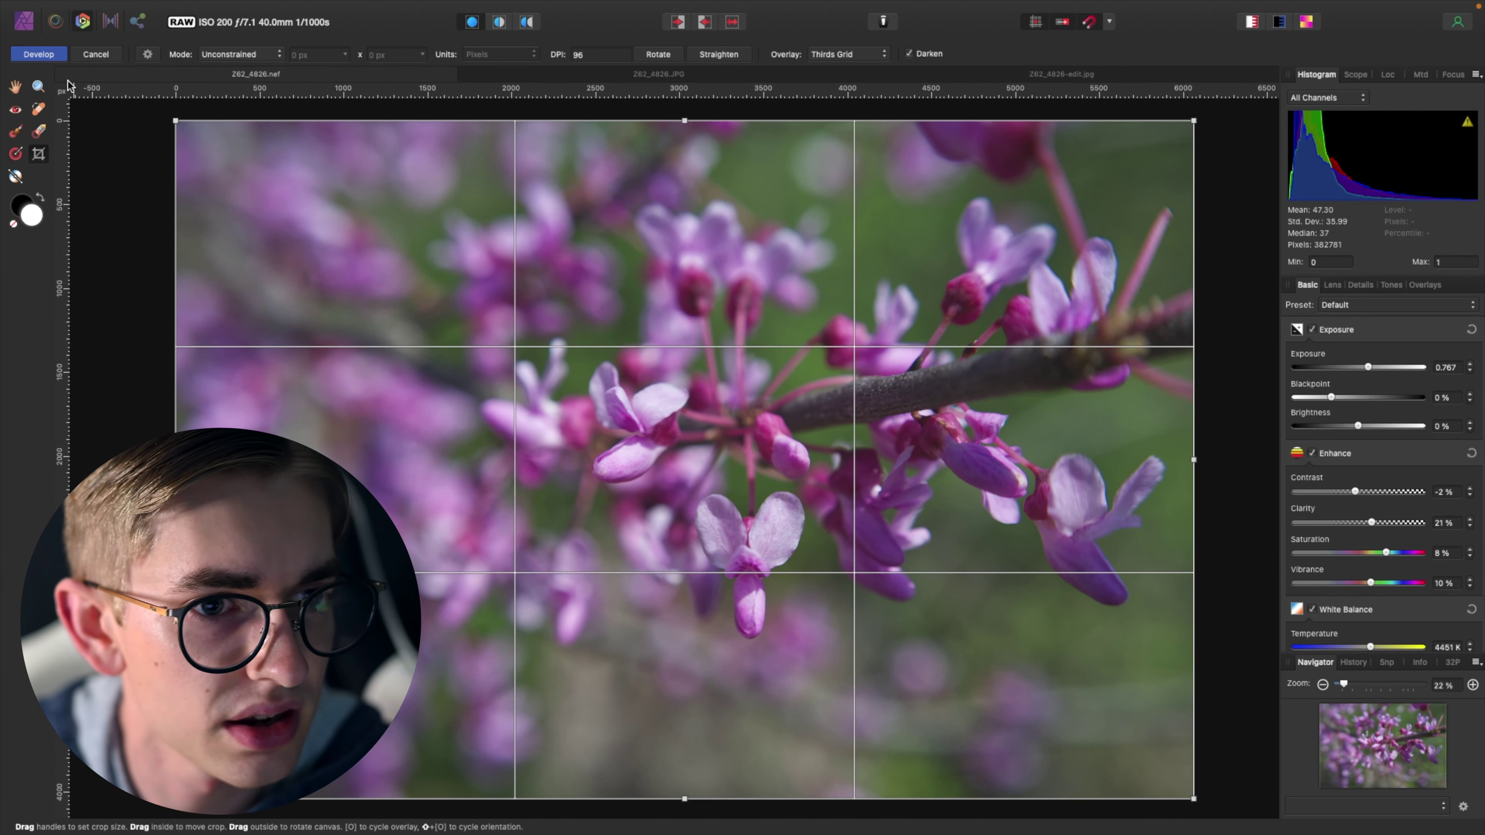
pyautogui.click(212, 53)
pyautogui.click(224, 67)
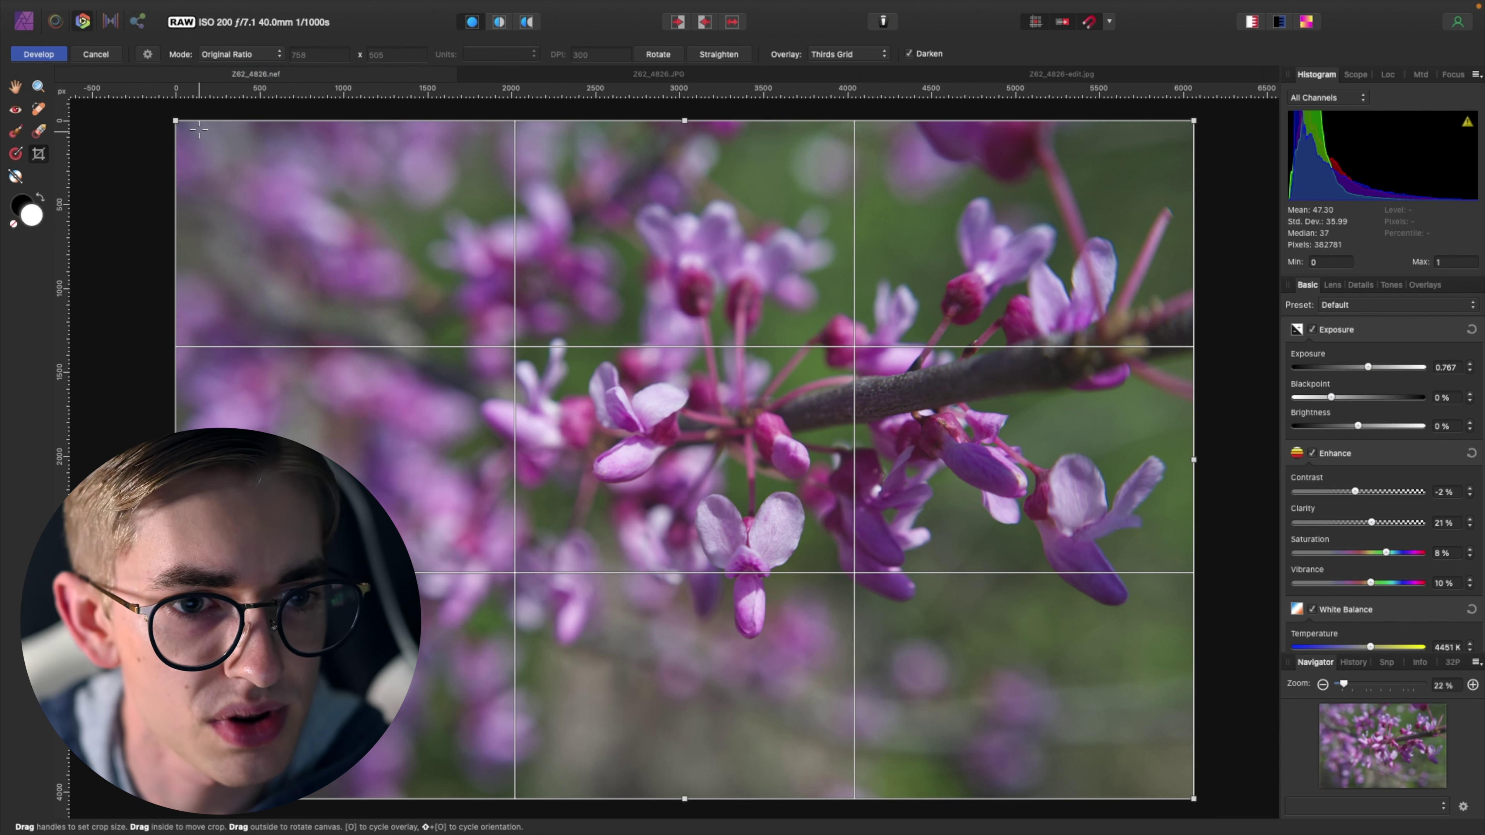
pyautogui.moveTo(177, 122); pyautogui.dragTo(319, 219)
pyautogui.click(239, 53)
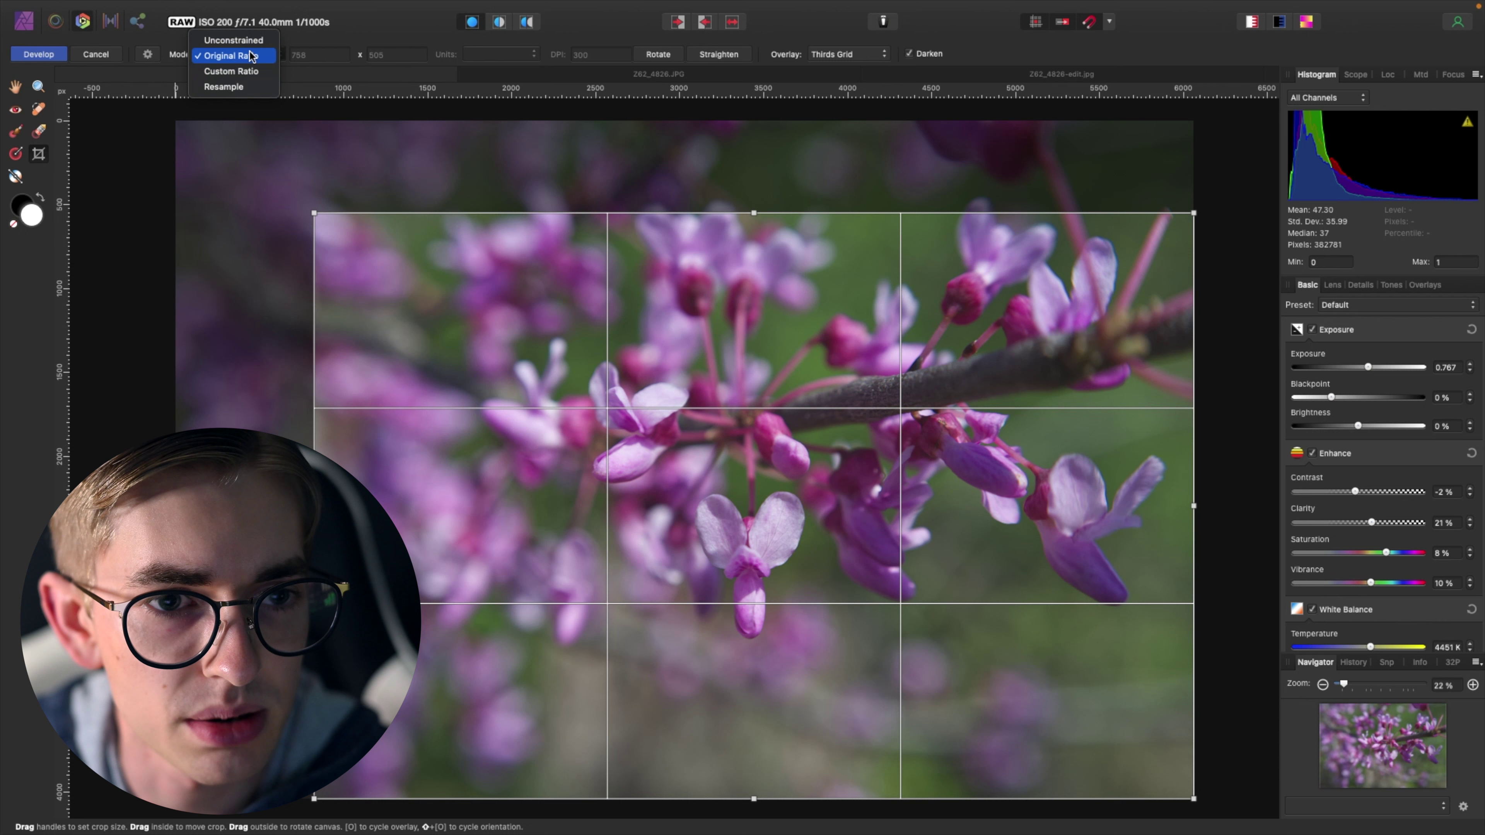
pyautogui.click(233, 55)
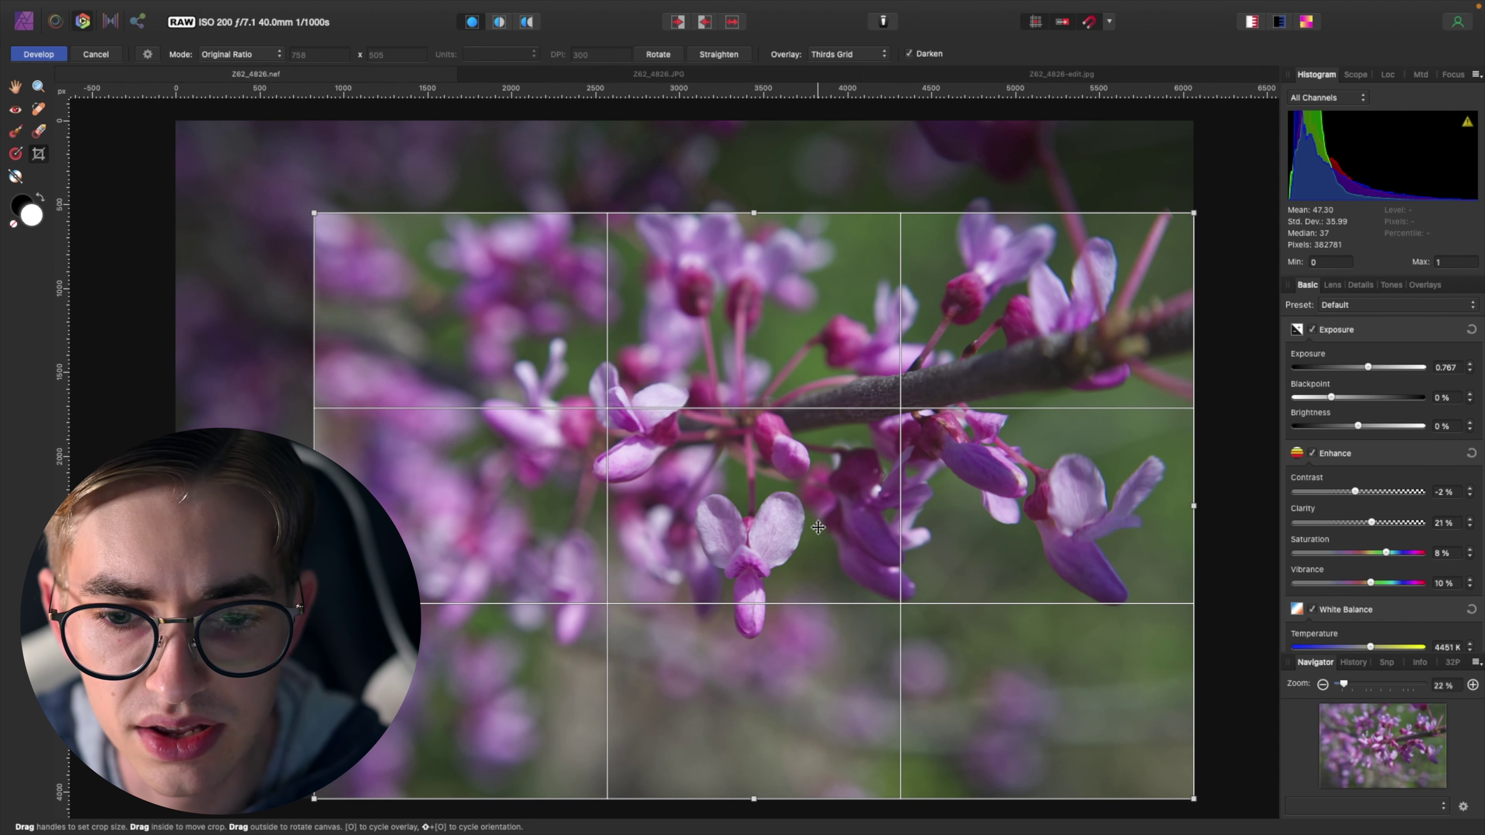
pyautogui.moveTo(314, 799); pyautogui.dragTo(391, 747)
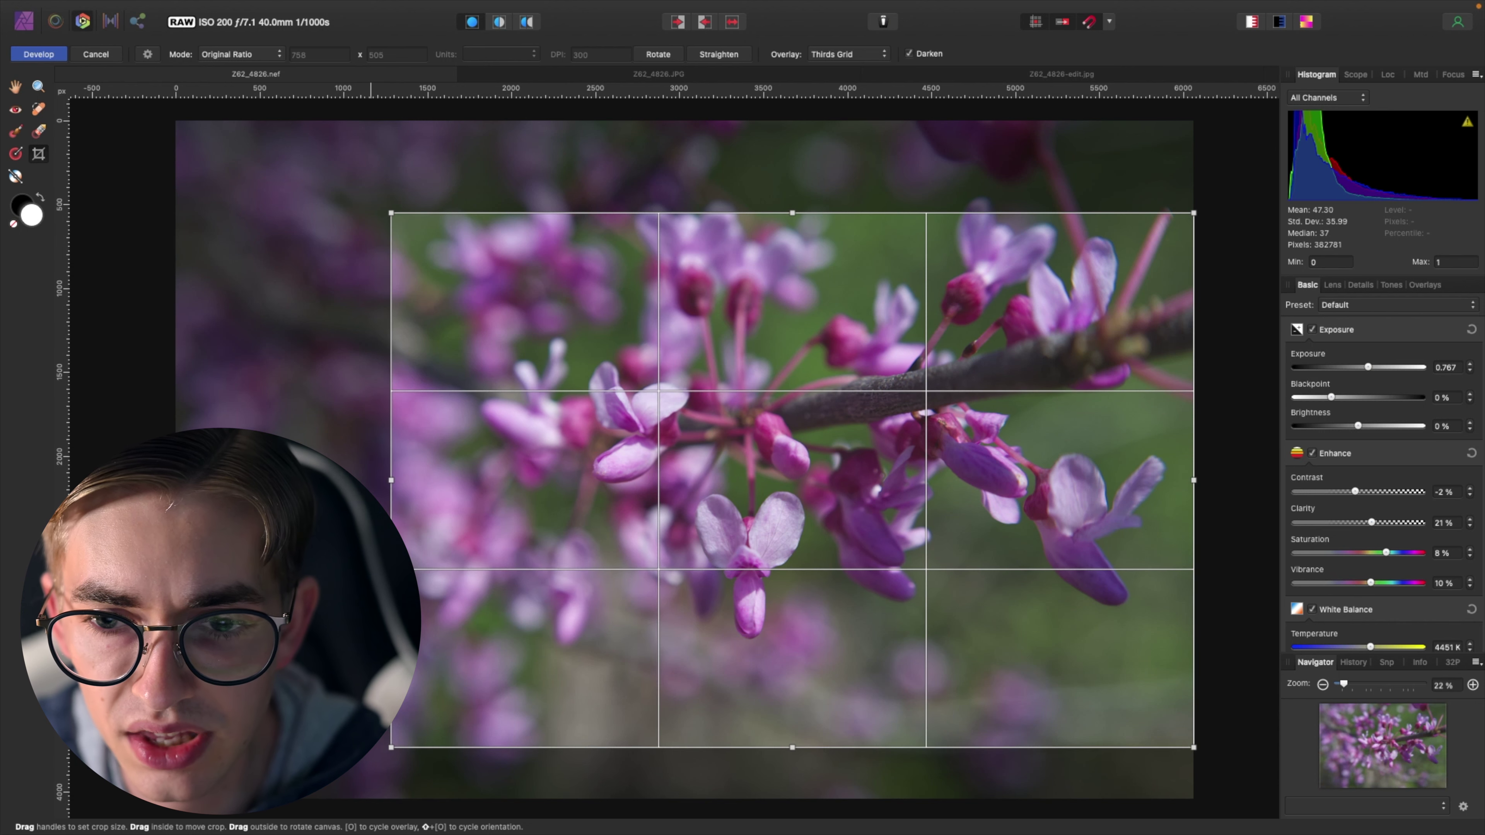
pyautogui.moveTo(639, 671); pyautogui.dragTo(641, 652)
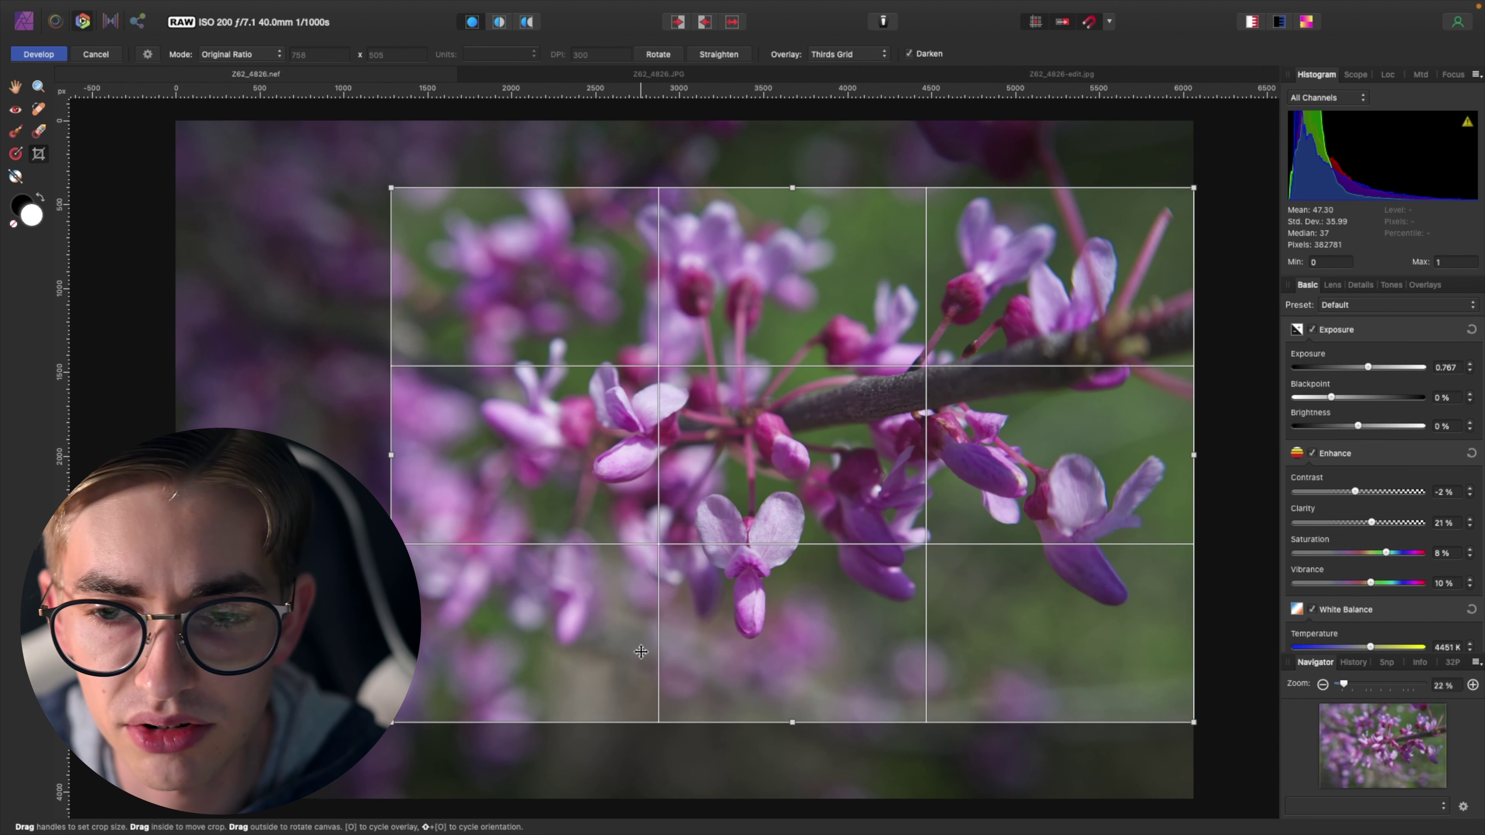
pyautogui.press('h')
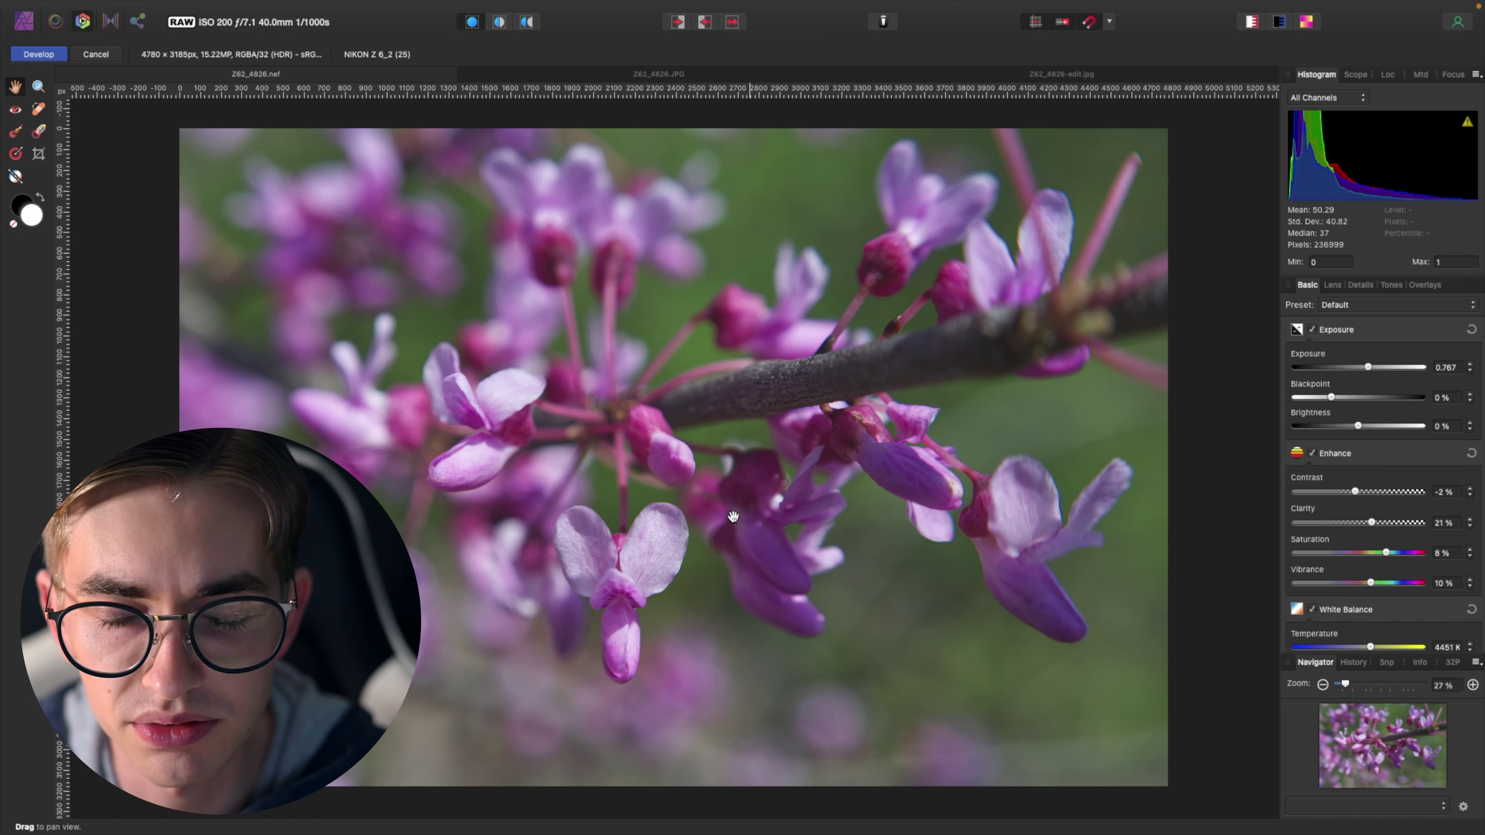
pyautogui.scroll(-2, 789, 516)
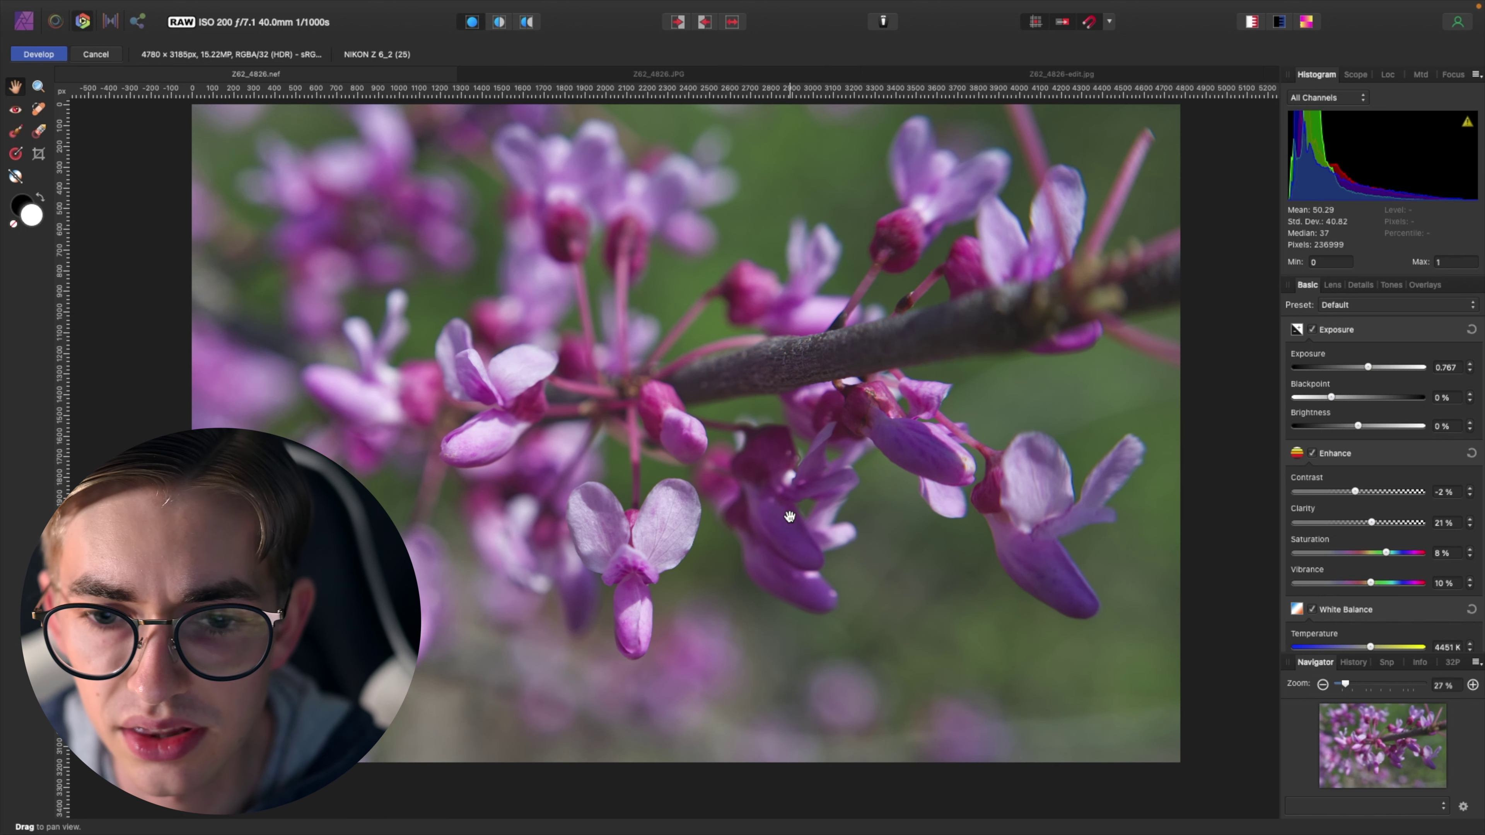